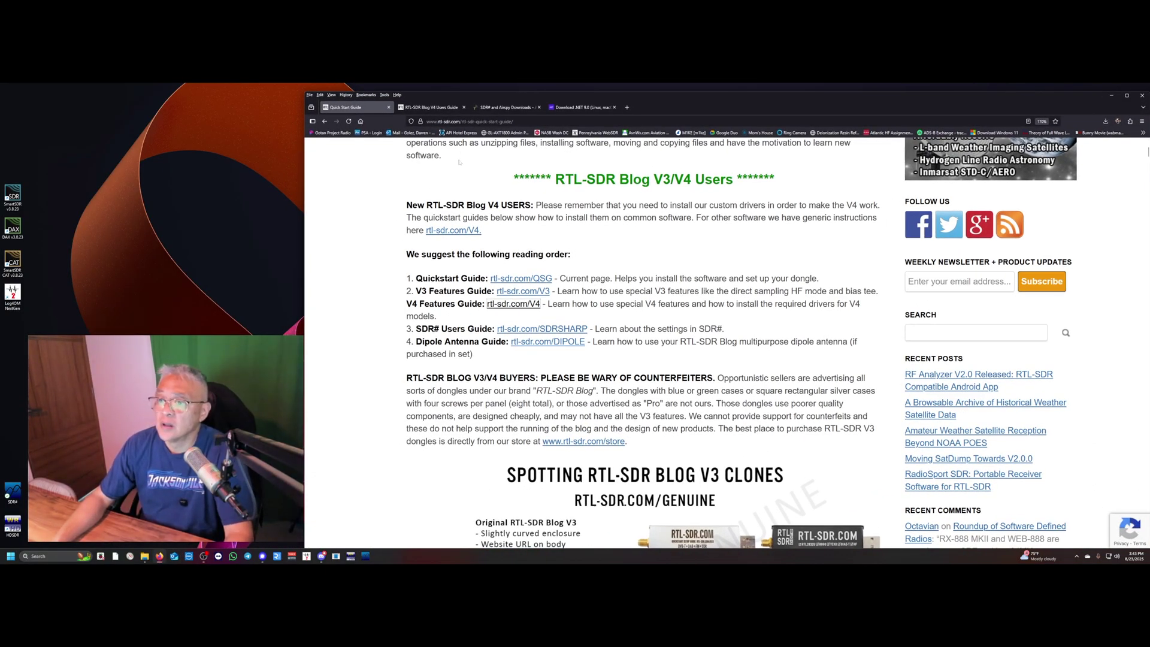
scroll(659, 342, "up", 5)
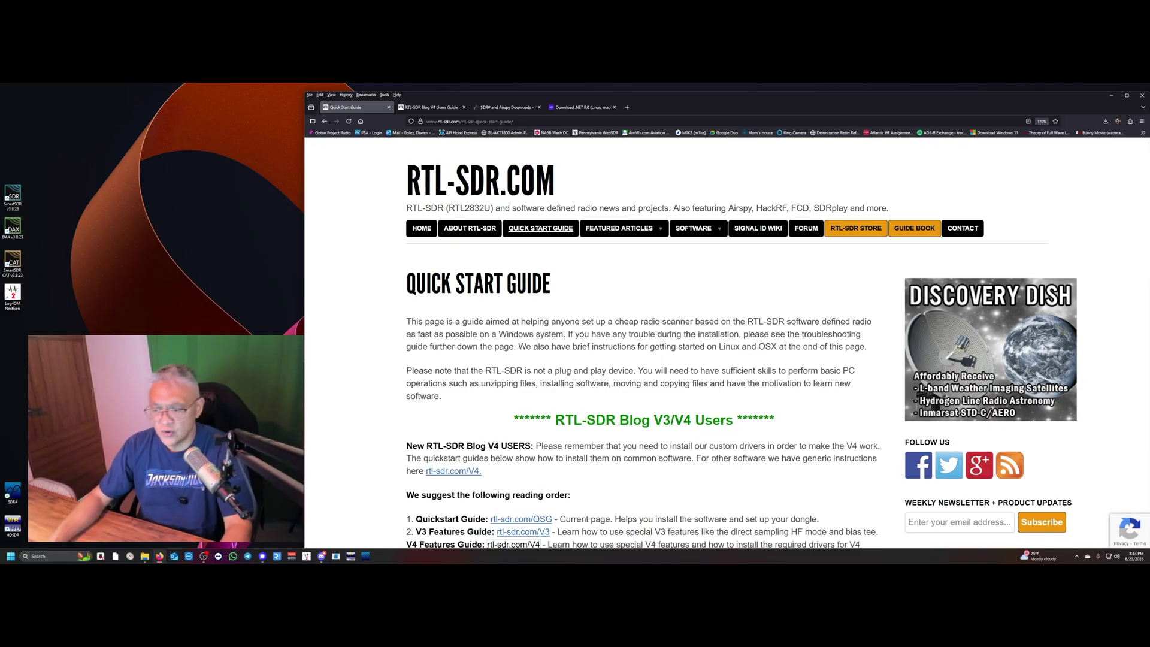
scroll(651, 449, "down", 3)
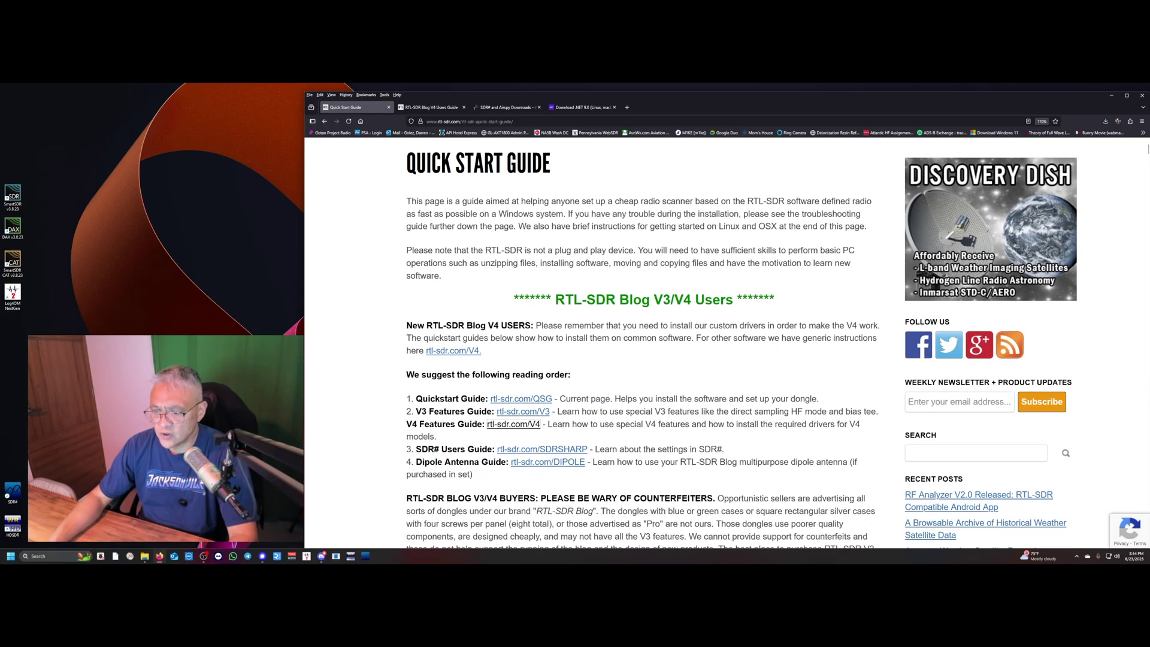
scroll(650, 448, "down", 1)
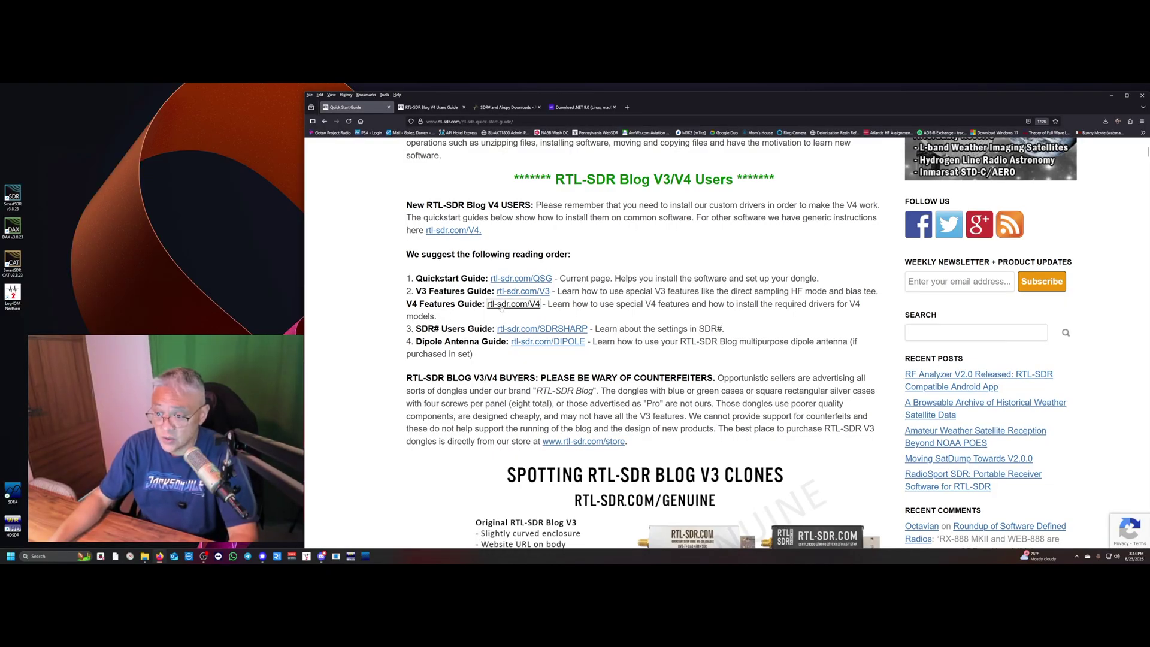
Switch to the RTL-SDR Blog V4 Users Guide and highlight SDR# in the software list and driver paragraph
left_click(432, 108)
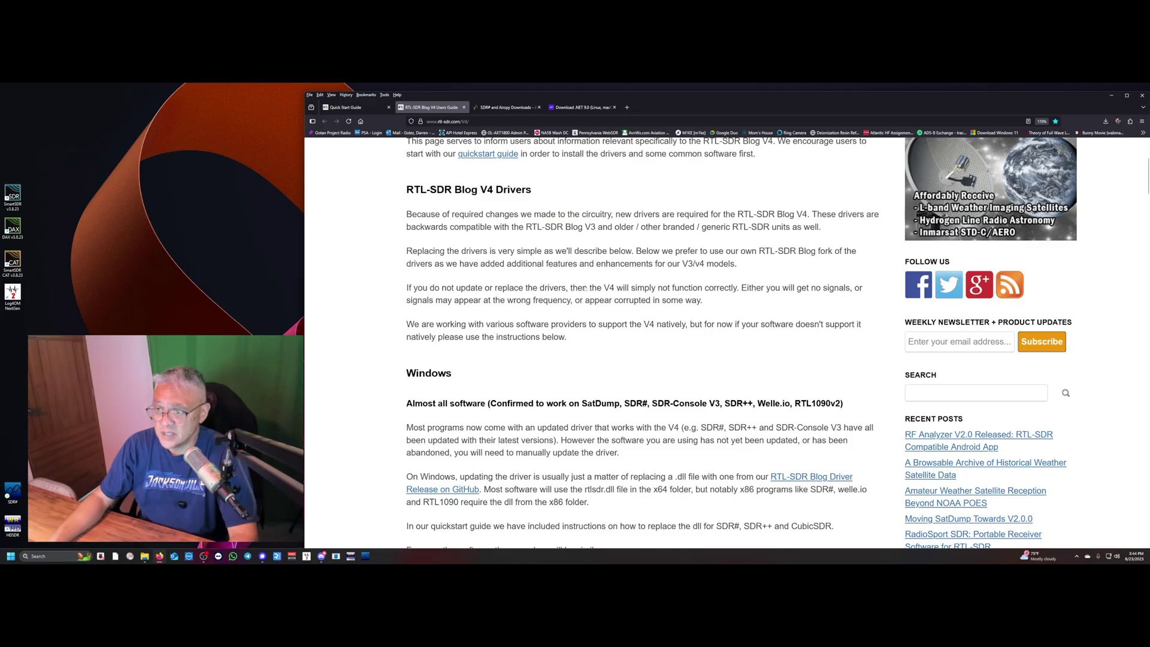
scroll(458, 172, "up", 3)
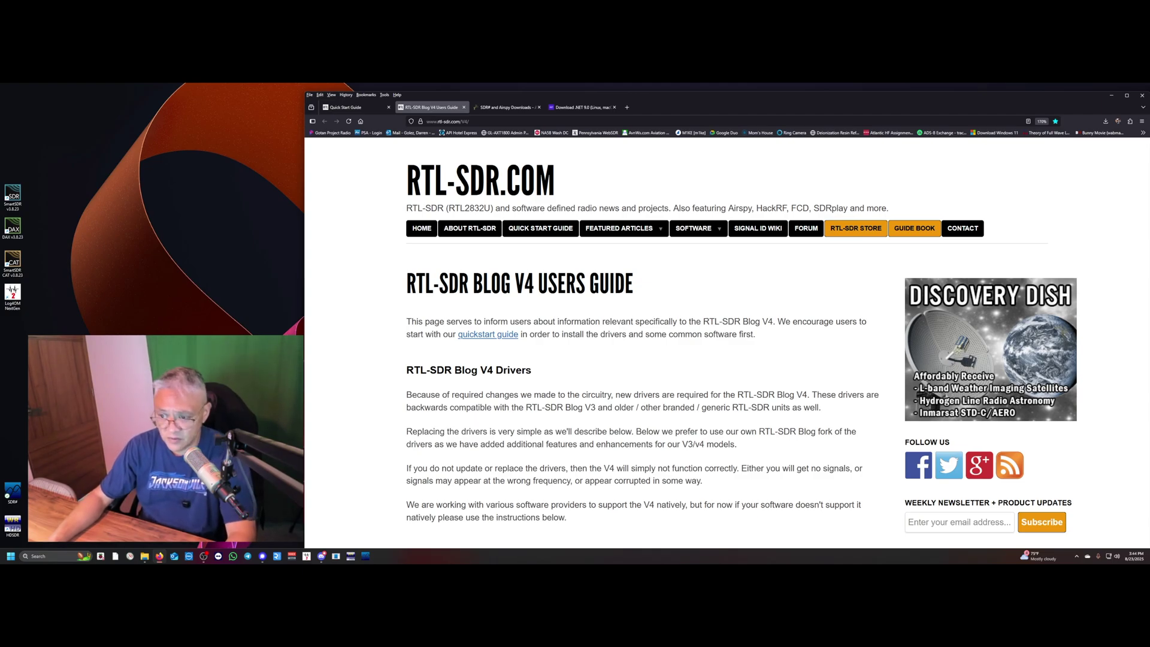
scroll(585, 294, "down", 5)
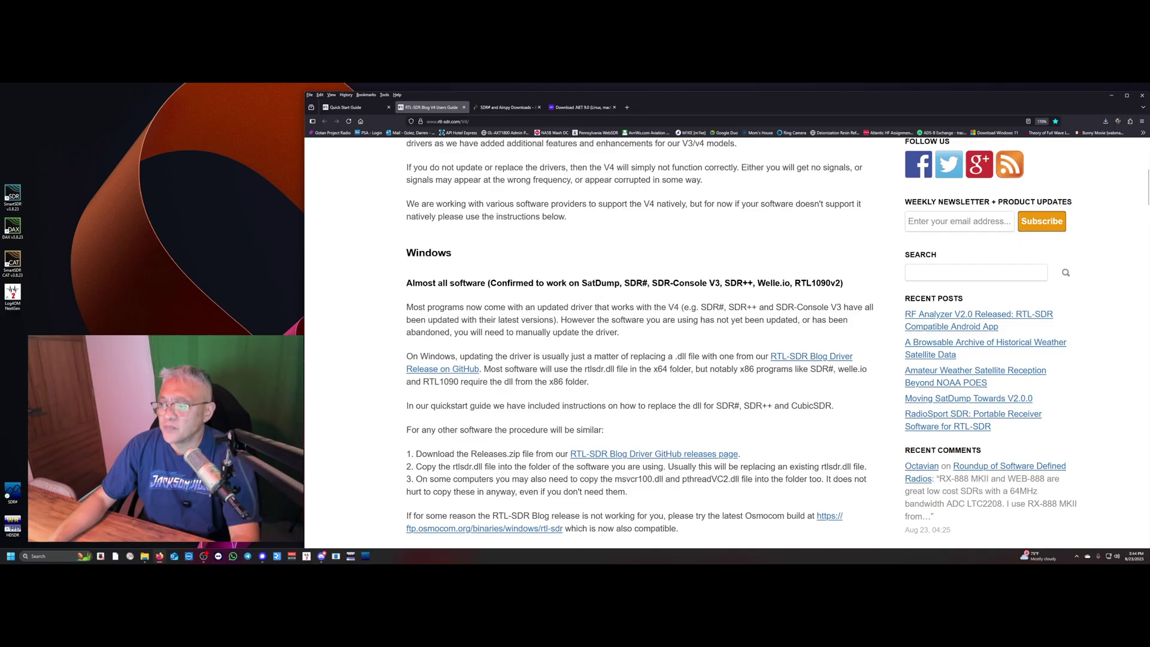
left_click_drag(625, 283, 648, 284)
scroll(674, 292, "down", 1)
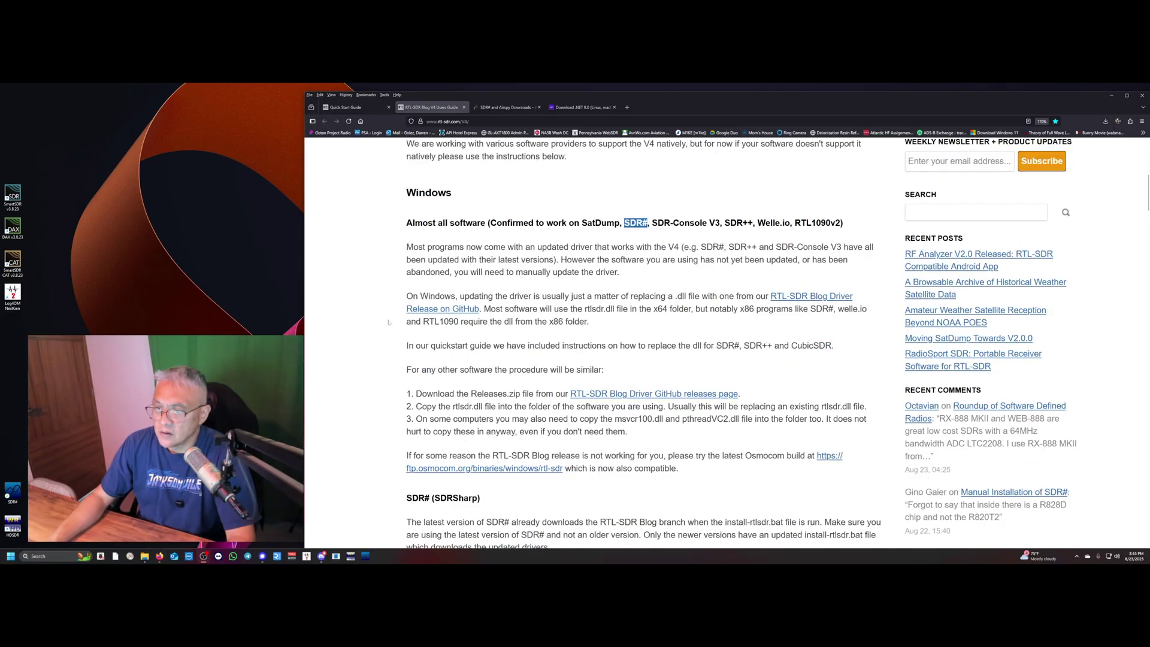
scroll(394, 321, "up", 1)
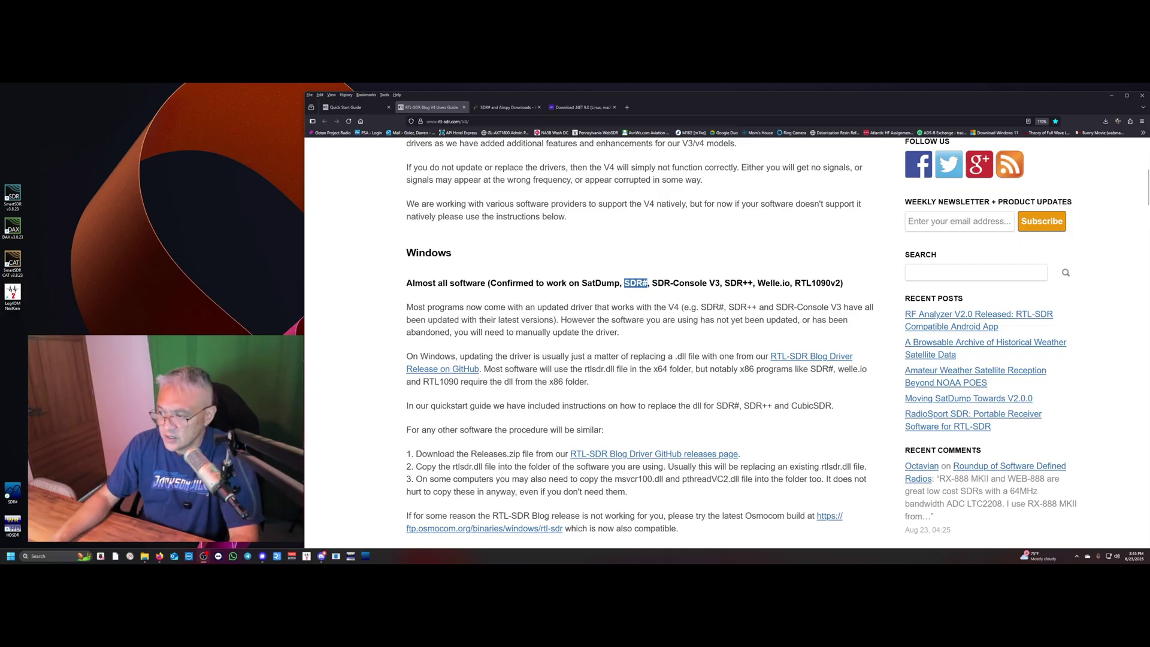
left_click_drag(701, 307, 725, 307)
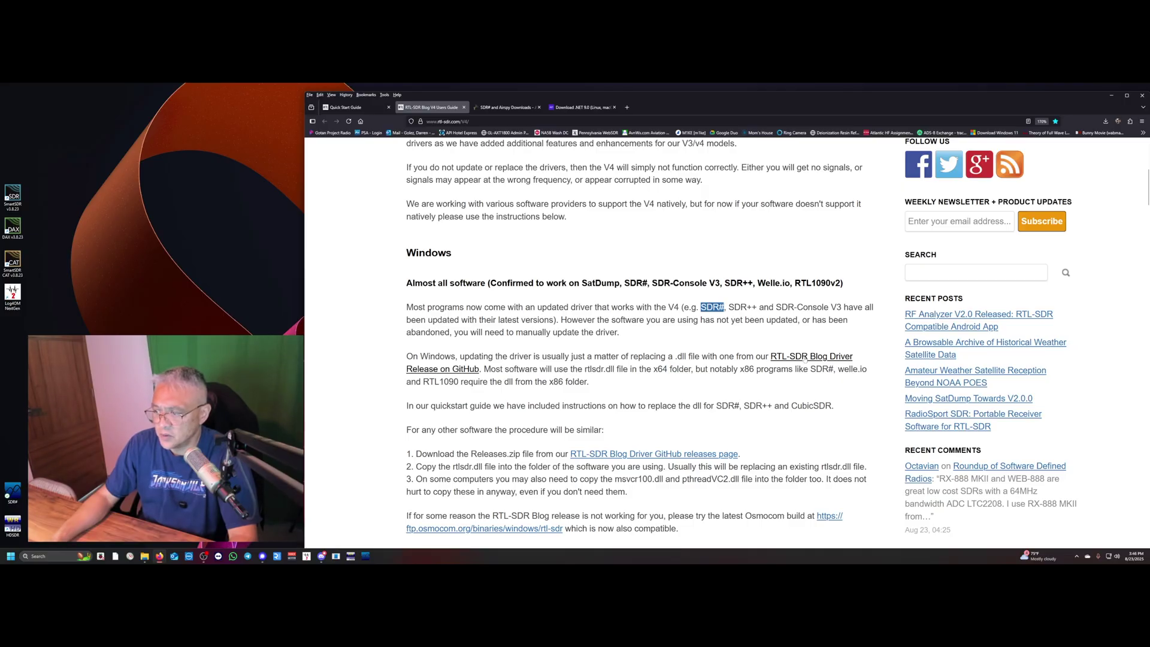
Open the RTL-SDR Blog Driver Release link in a new tab and scroll through the V1.3.6 release notes
right_click(808, 358)
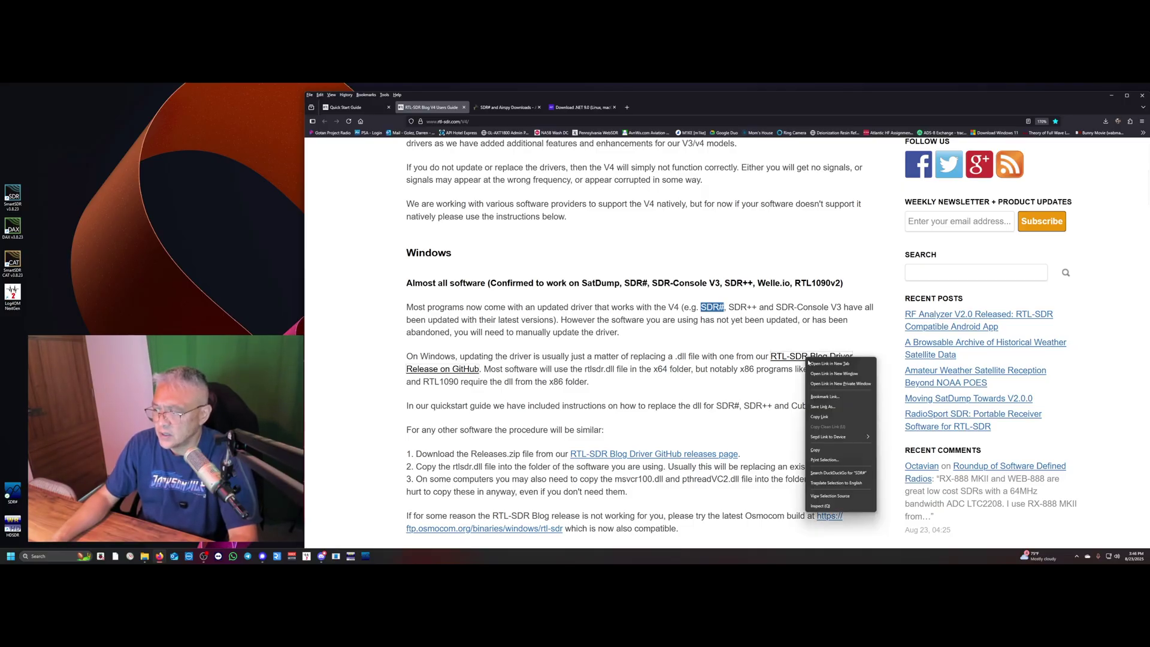
left_click(830, 364)
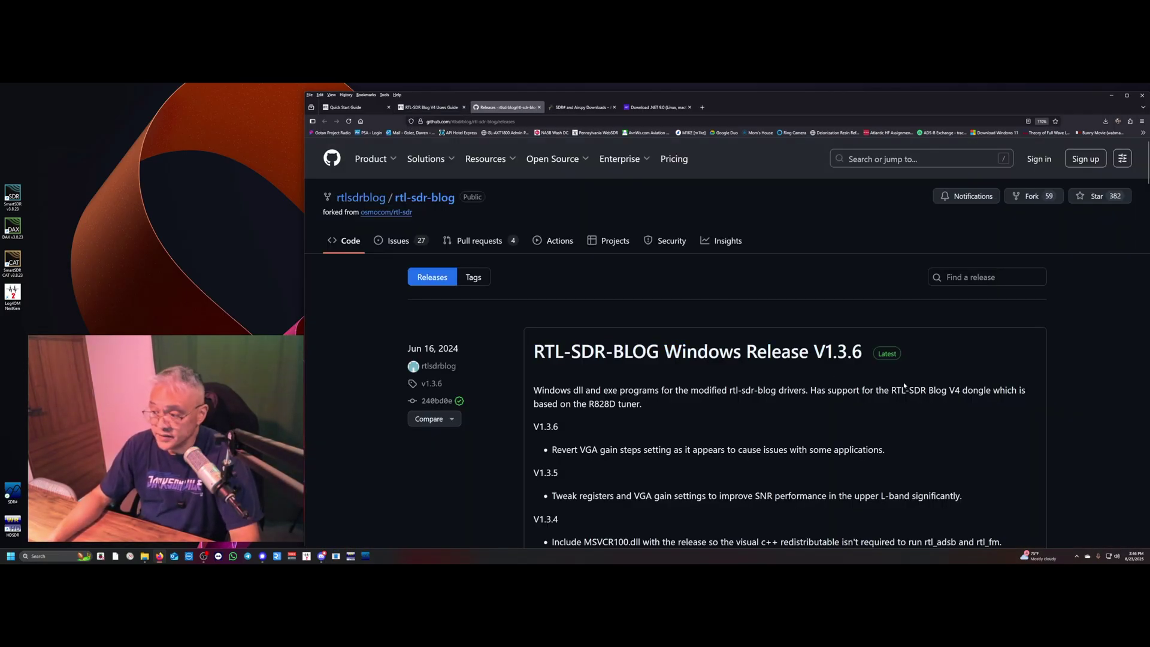
scroll(905, 386, "down", 1)
scroll(905, 386, "down", 2)
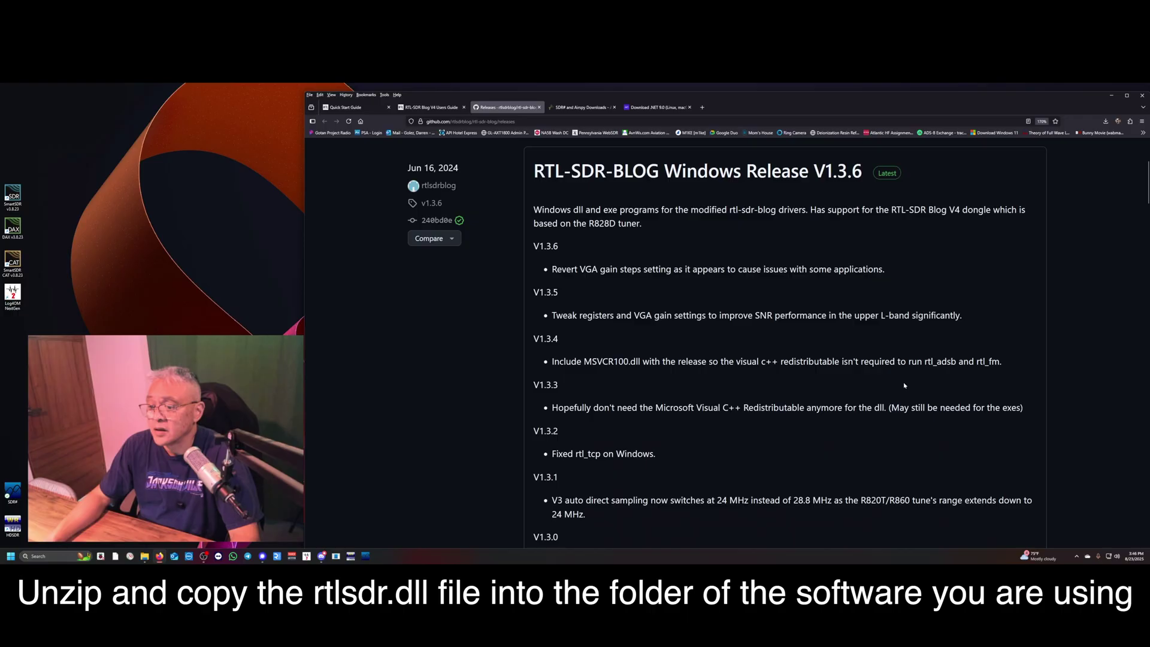
scroll(904, 386, "down", 4)
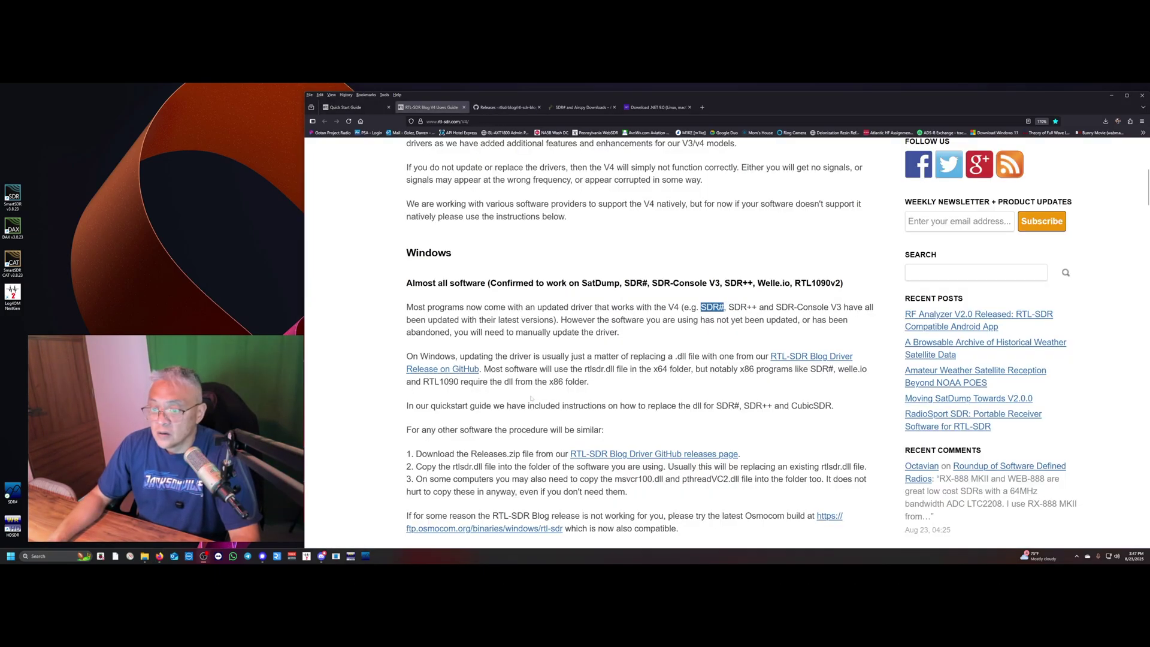
Scroll the V4 guide down to the SDR# (SDRSharp) section and select its heading
scroll(644, 341, "down", 3)
scroll(531, 399, "down", 1)
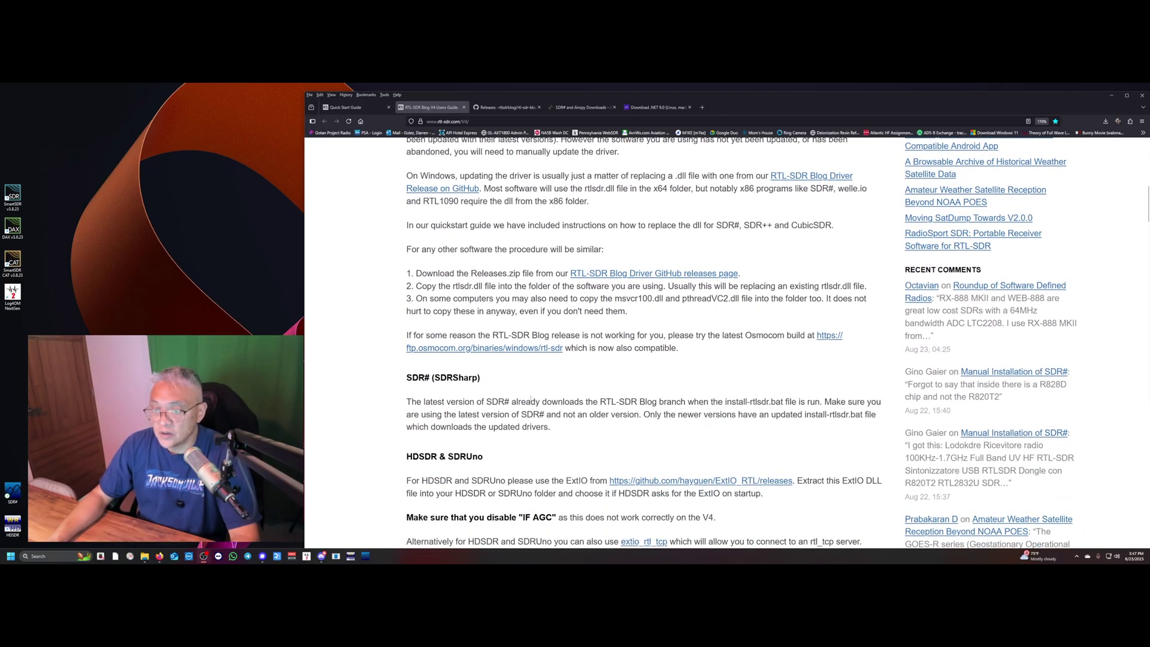
scroll(531, 399, "down", 1)
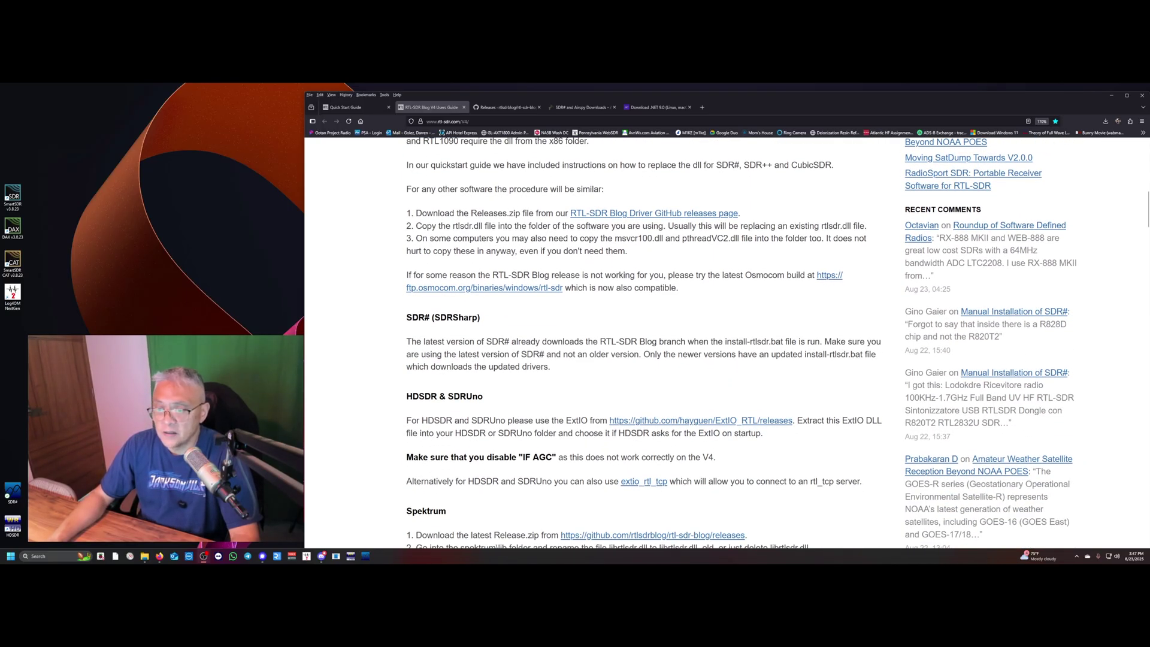
double_click(418, 318)
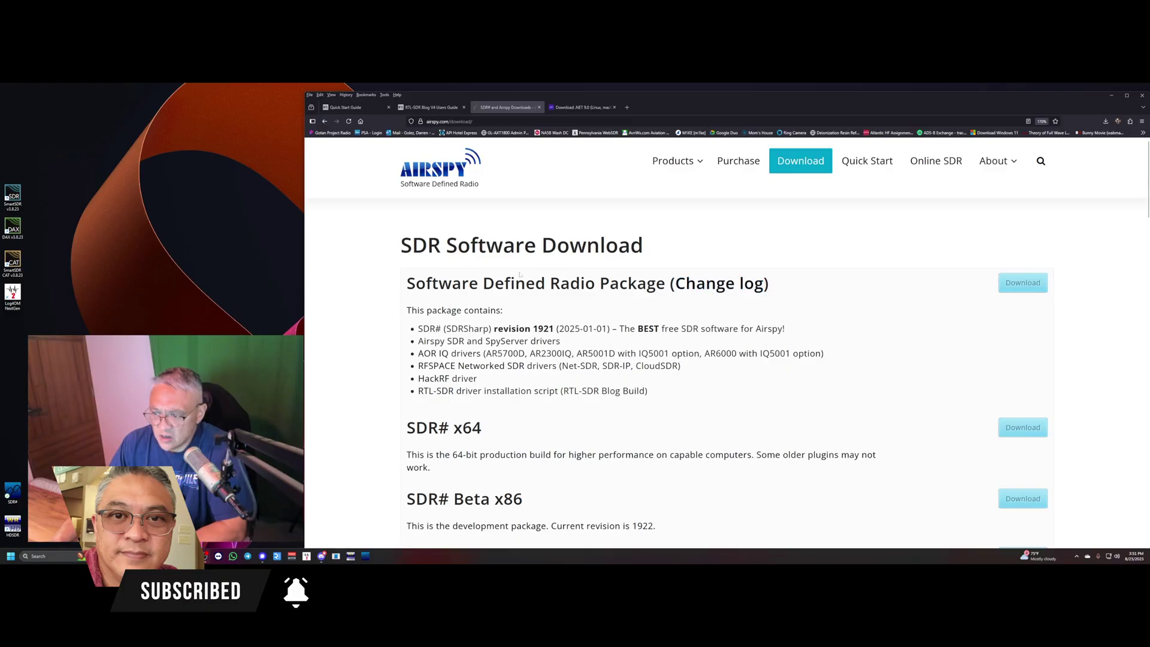
Download the Software Defined Radio Package and show the sdrsharp-x86 zip in its Downloads folder
left_click(1020, 286)
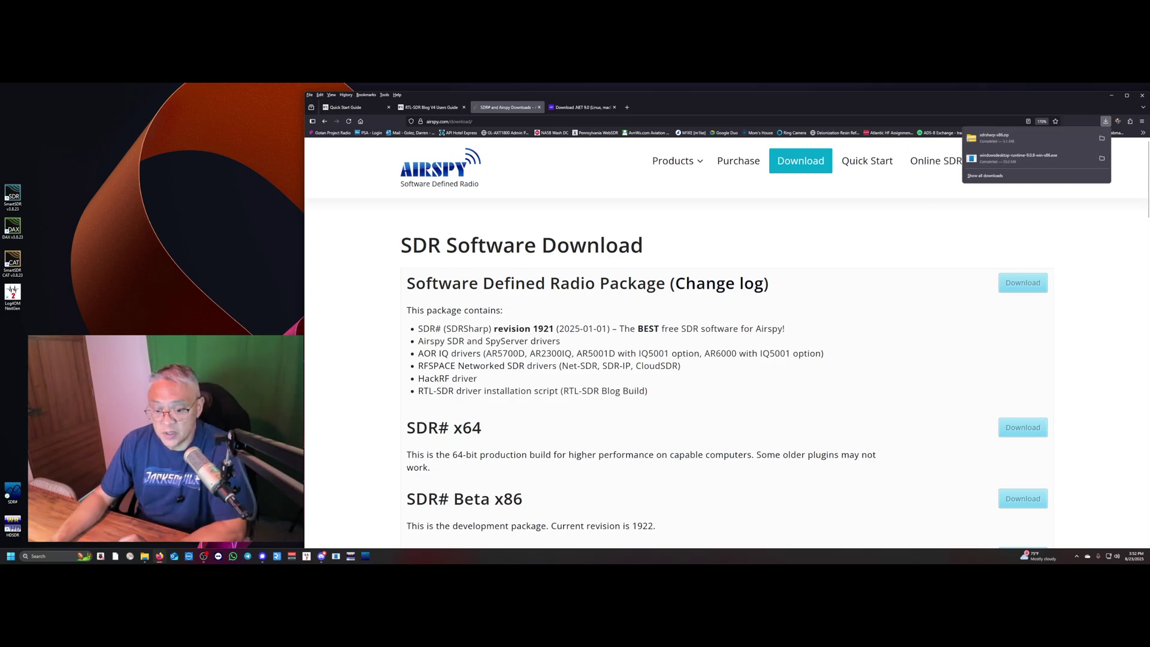
left_click(144, 557)
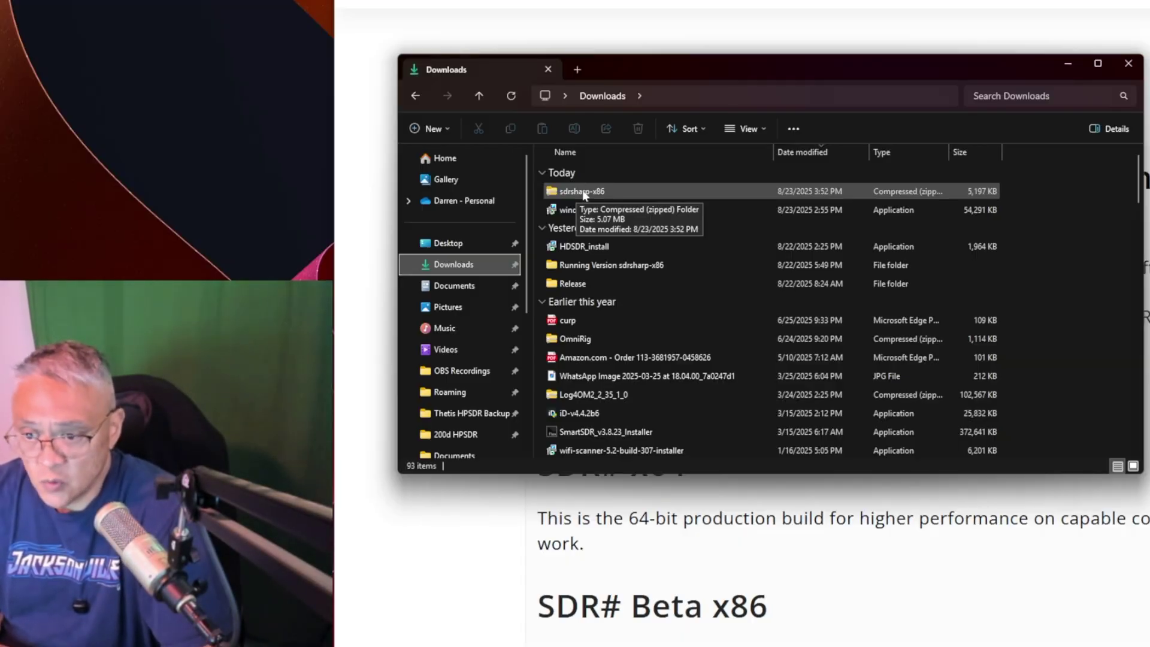
Extract All of the sdrsharp-x86 zip into an sdrsharp-x86 folder, then close the original Downloads window
right_click(584, 193)
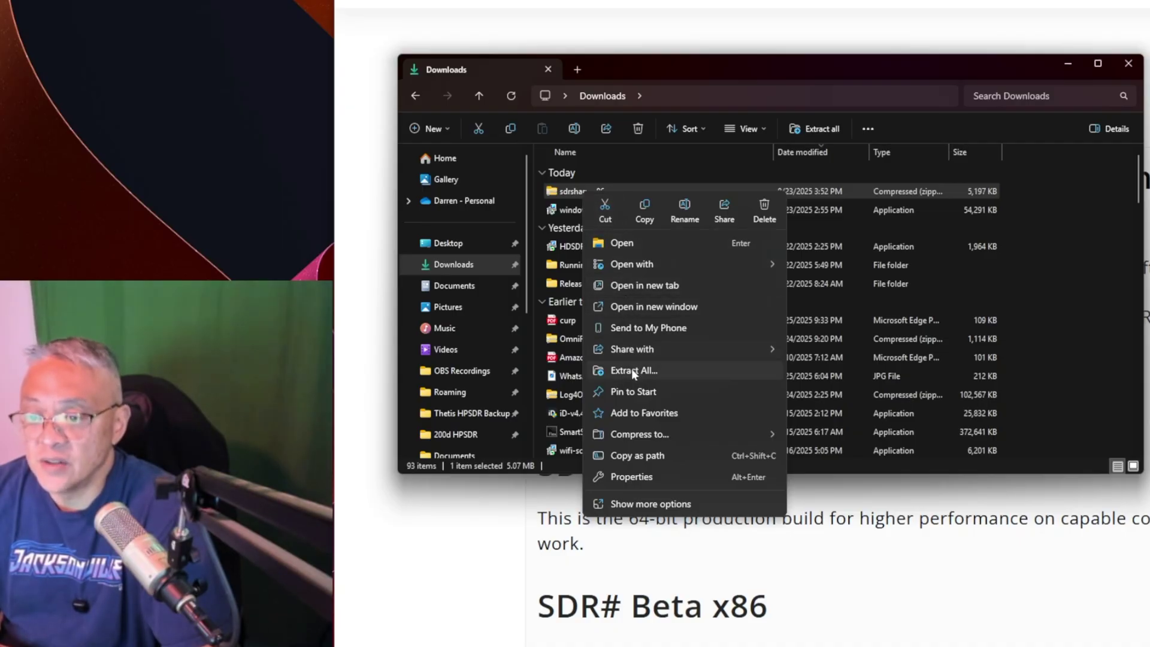
left_click(631, 369)
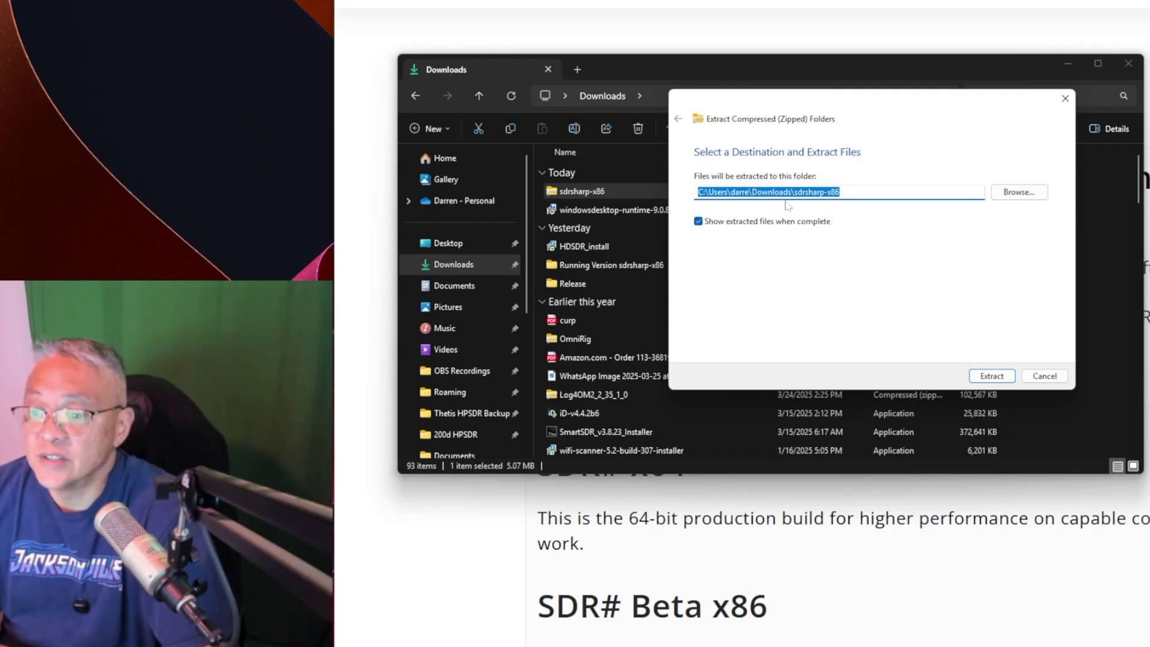
left_click(996, 376)
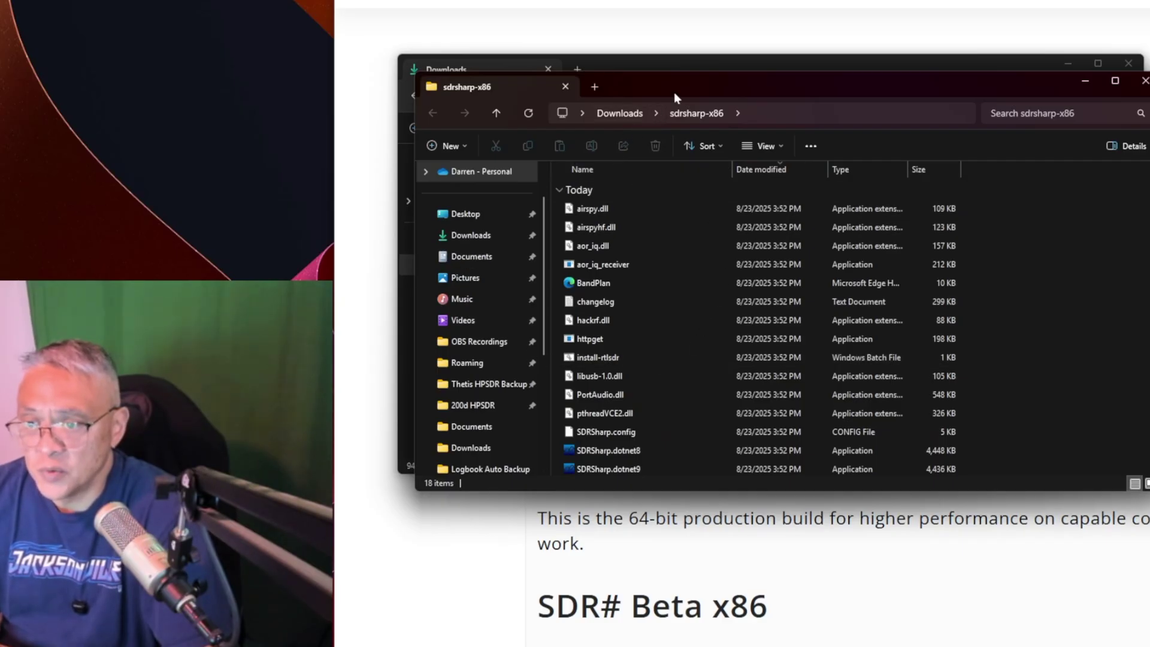
left_click(1129, 64)
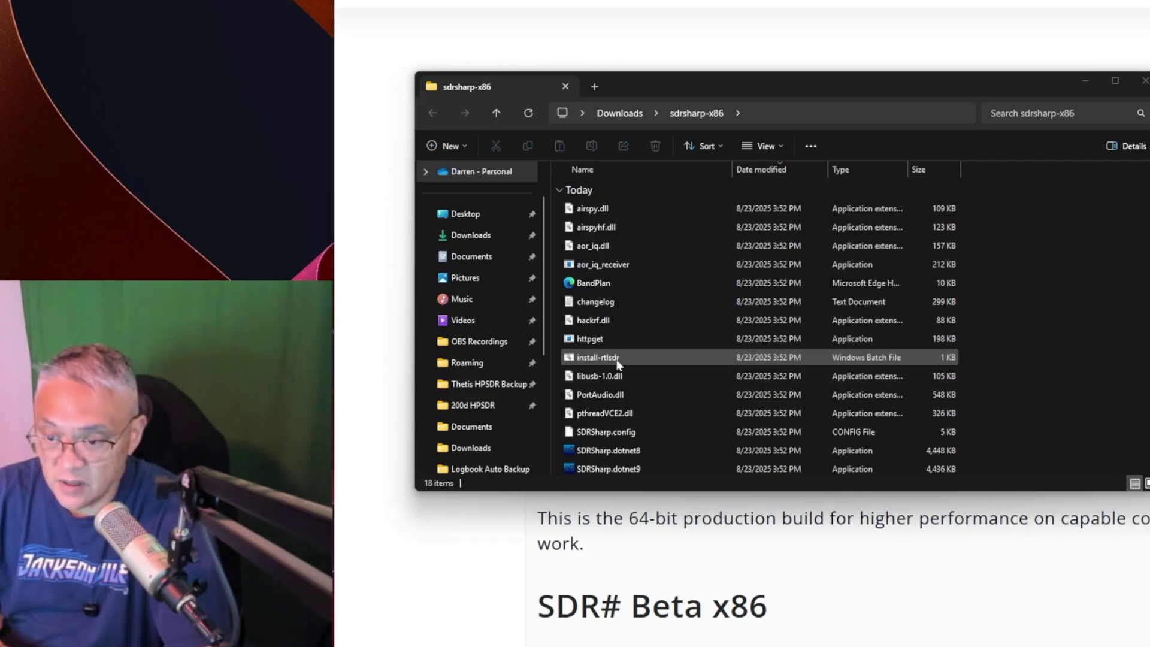
Run install-rtlsdr.bat, allowing it through the Security Warning
double_click(617, 362)
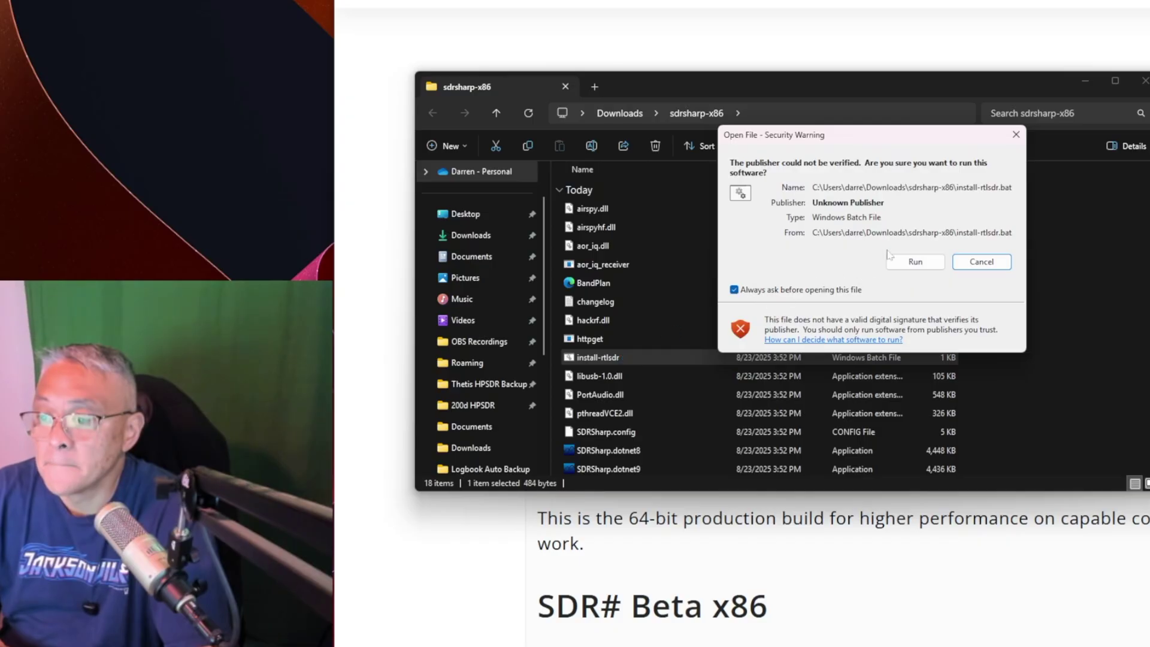
left_click(920, 267)
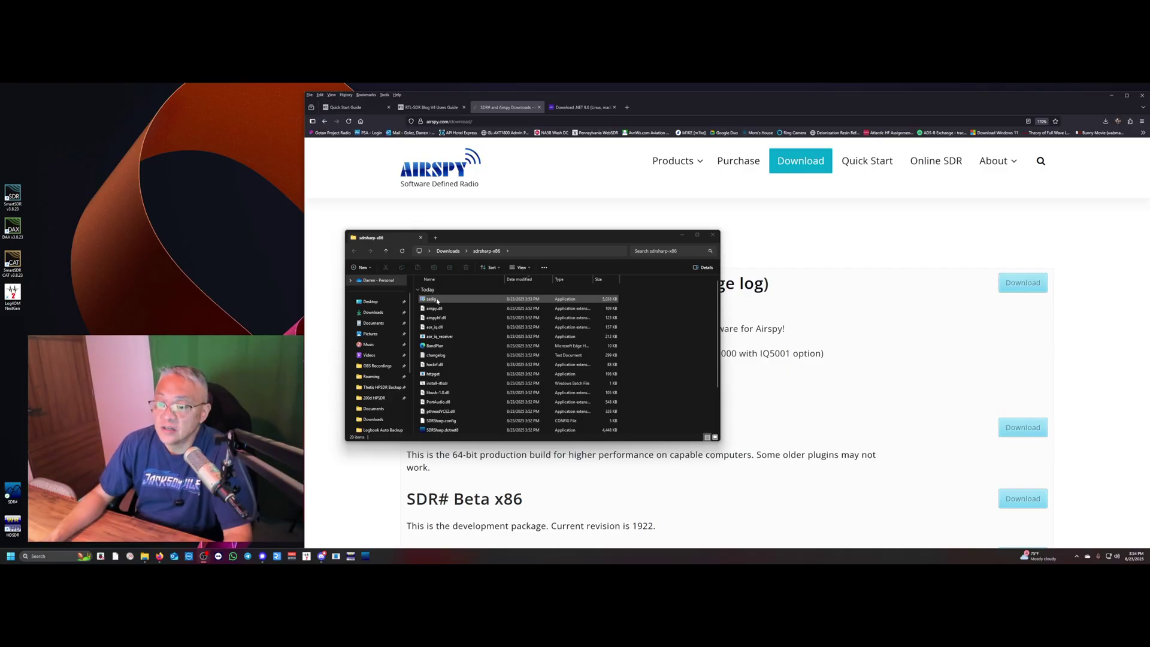
Bring up and dismiss the context menu for zadig in the sdrsharp-x86 folder
right_click(438, 301)
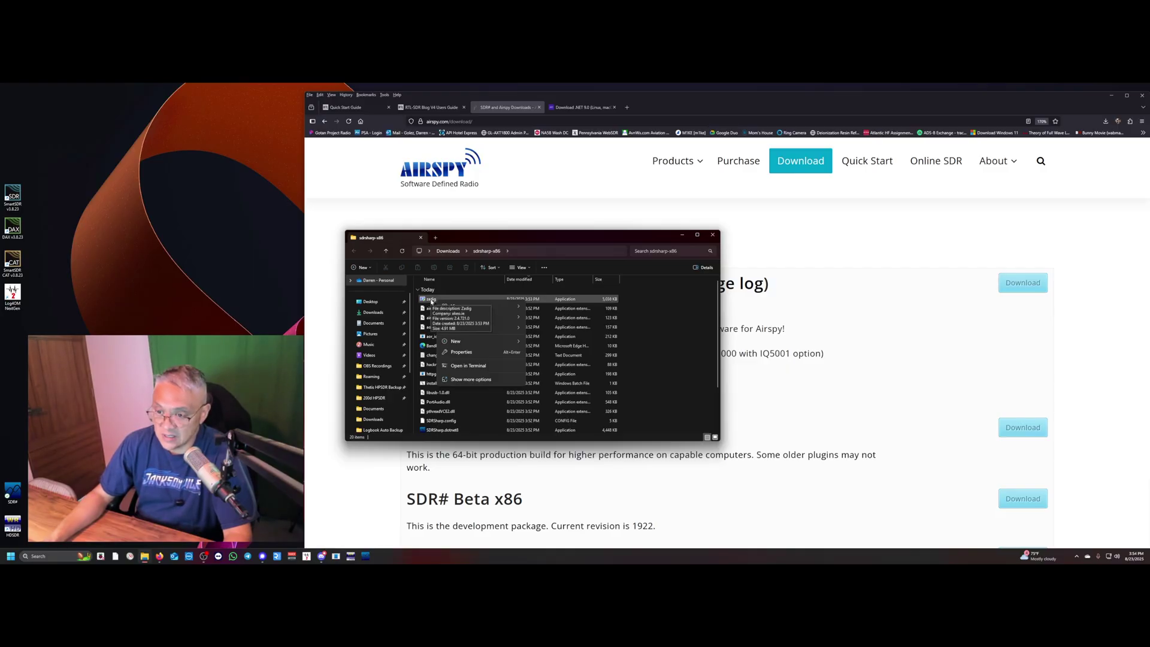
left_click(574, 243)
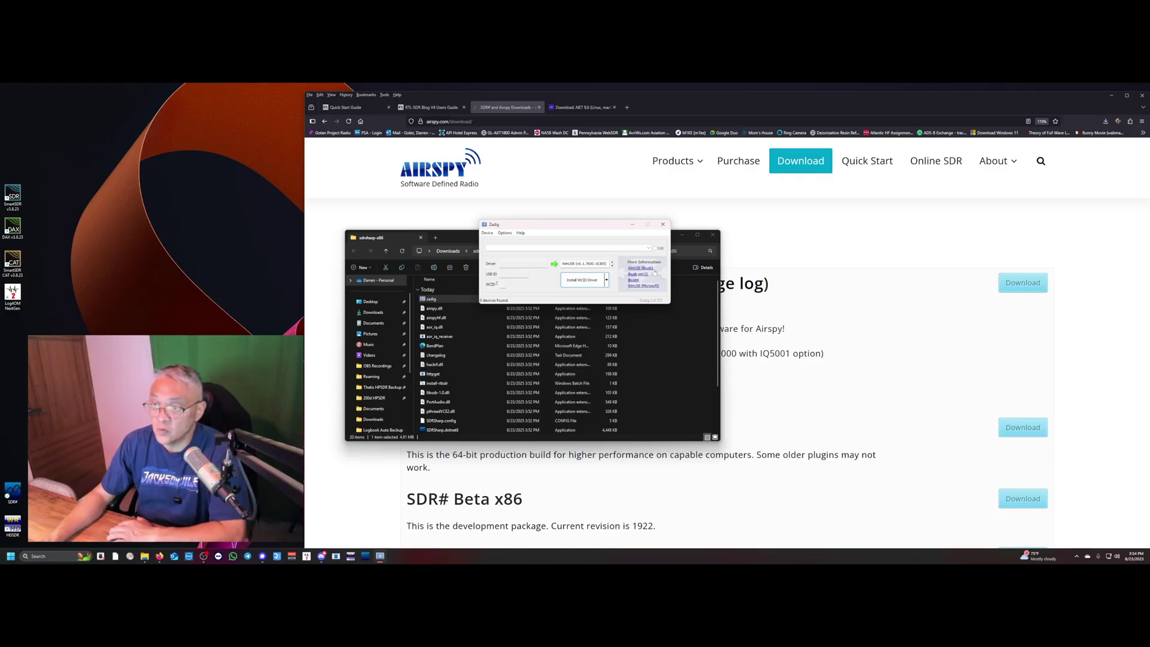
Move the Zadig window down over the file list
left_click_drag(565, 228, 553, 284)
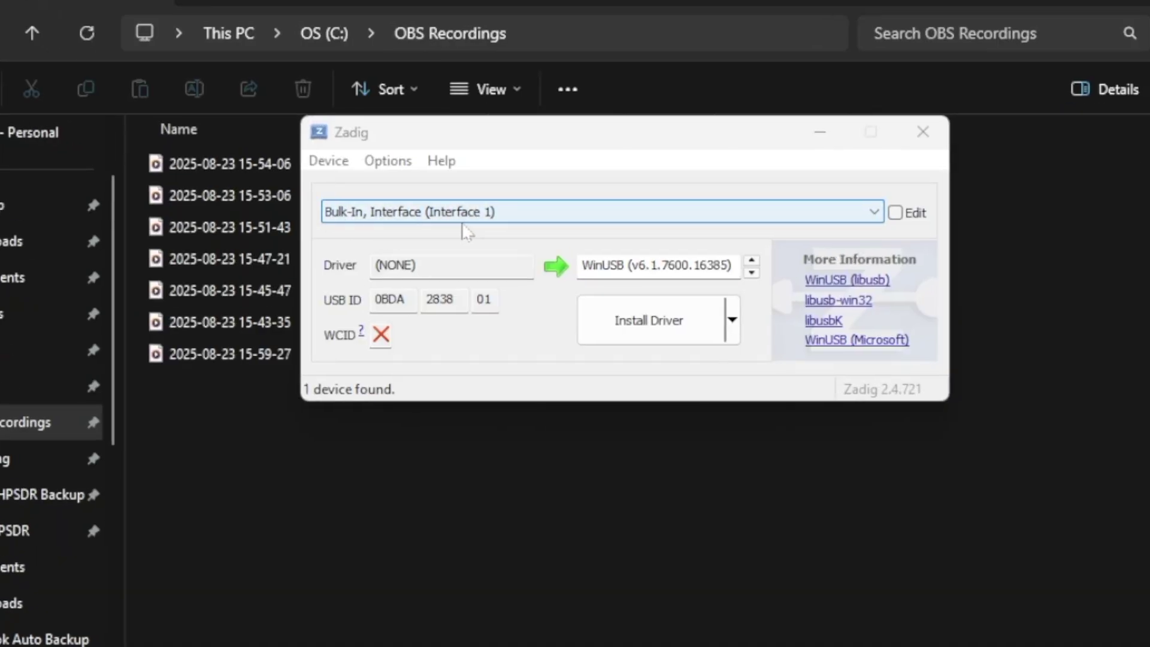
left_click(880, 217)
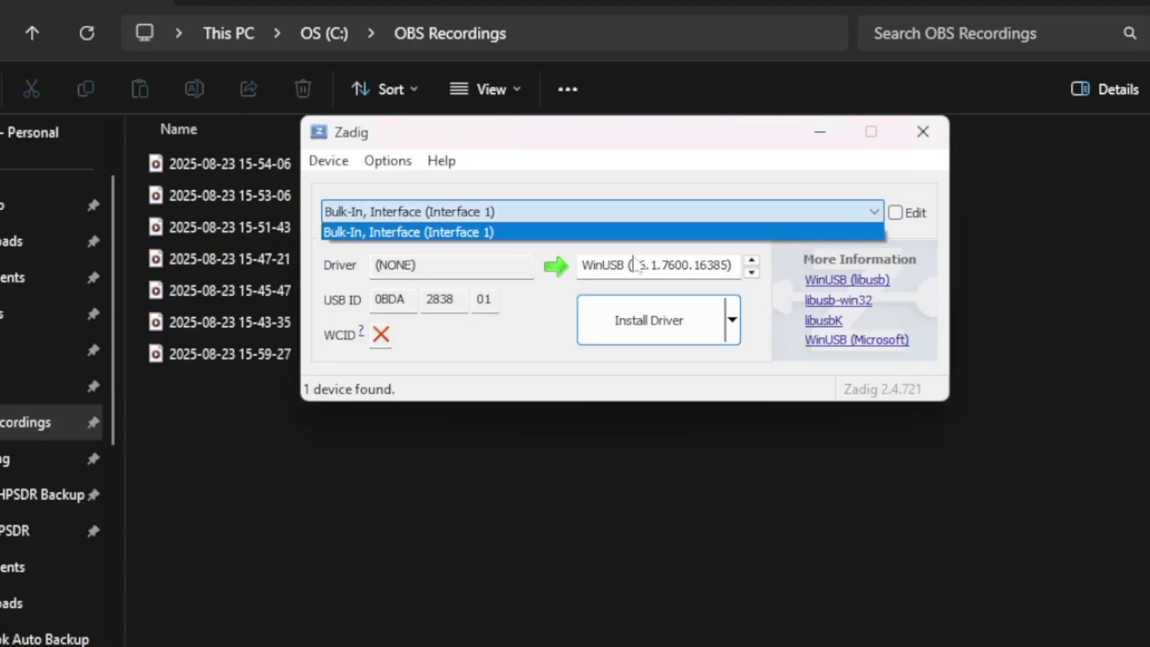
left_click(471, 238)
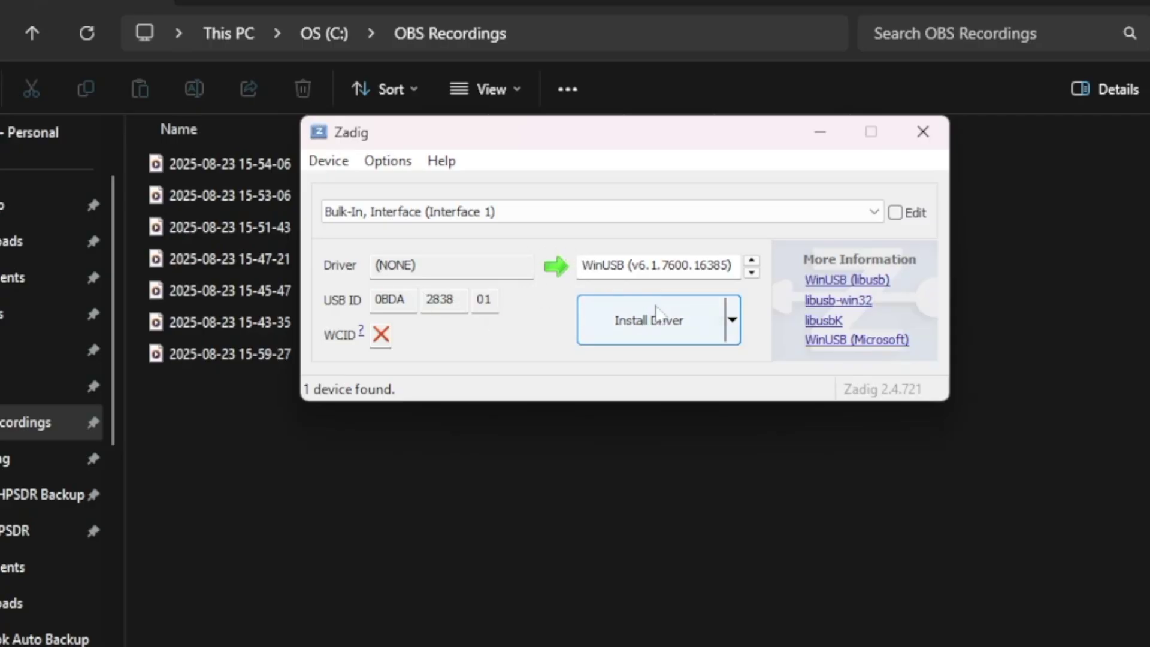
Install the WinUSB driver on Bulk-In, Interface (Interface 1) and close the success message
left_click(668, 330)
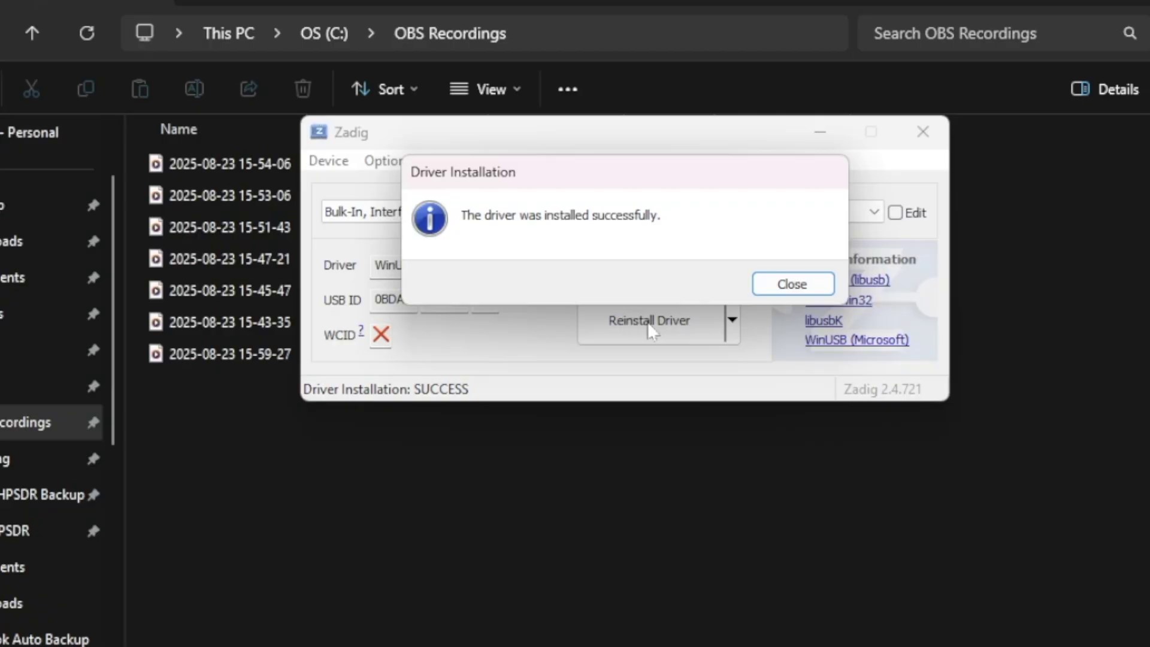
left_click(798, 287)
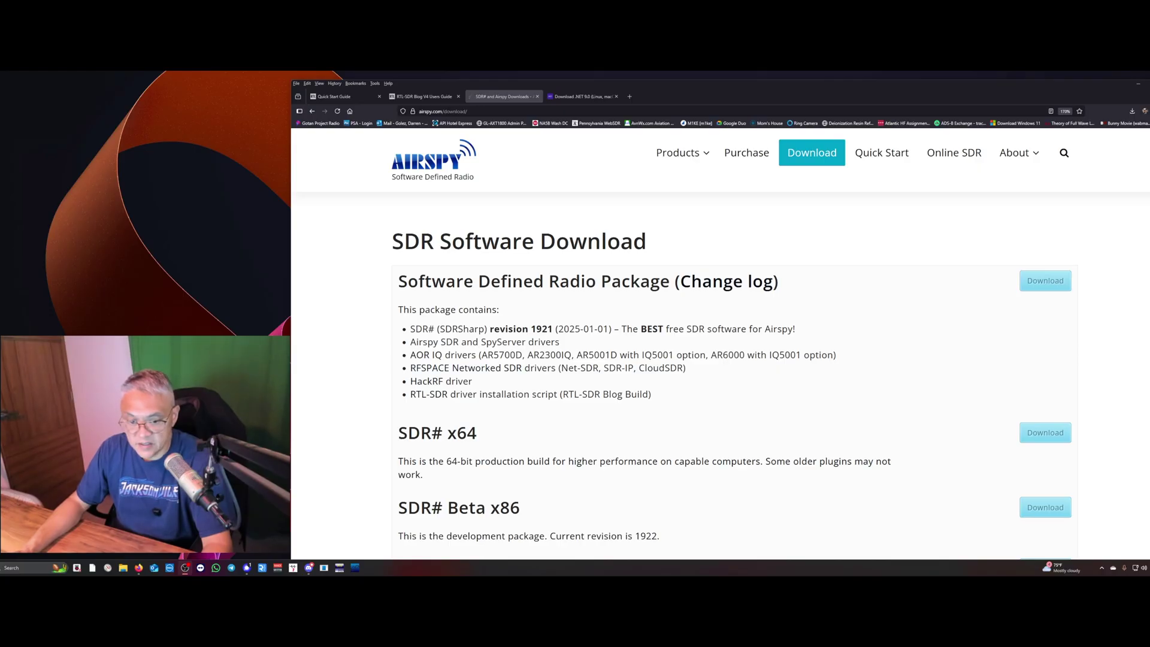
Open the sdrsharp-x86 folder in Downloads and scroll to SDRSharp.dotnet9
left_click(123, 568)
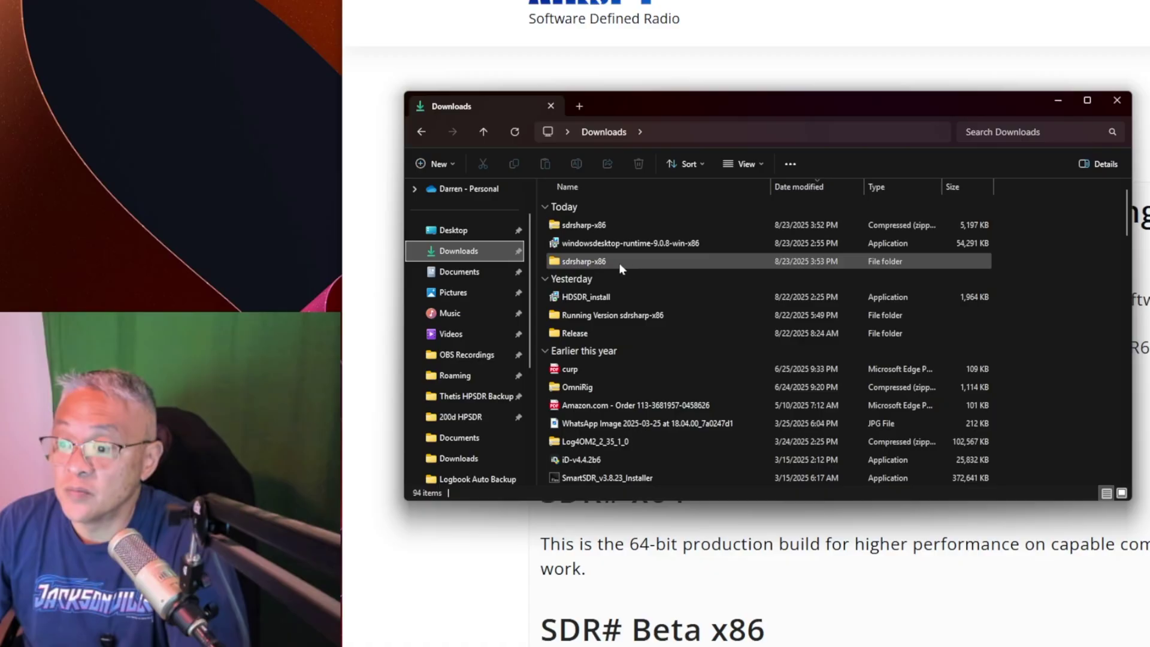
double_click(583, 264)
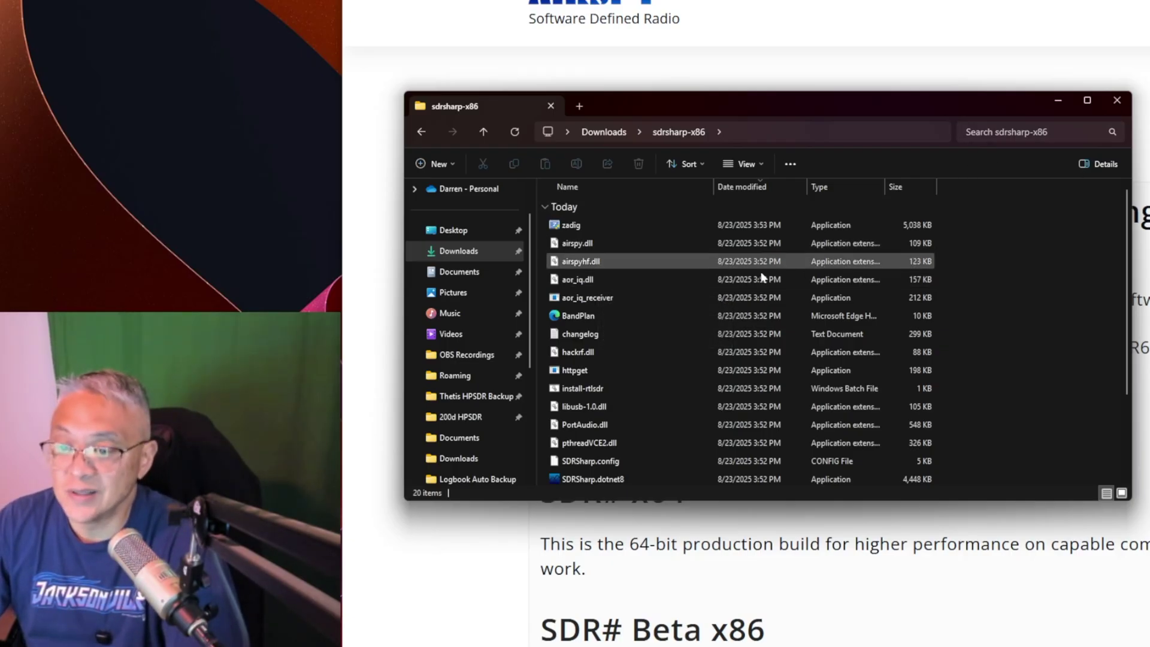
scroll(622, 413, "down", 1)
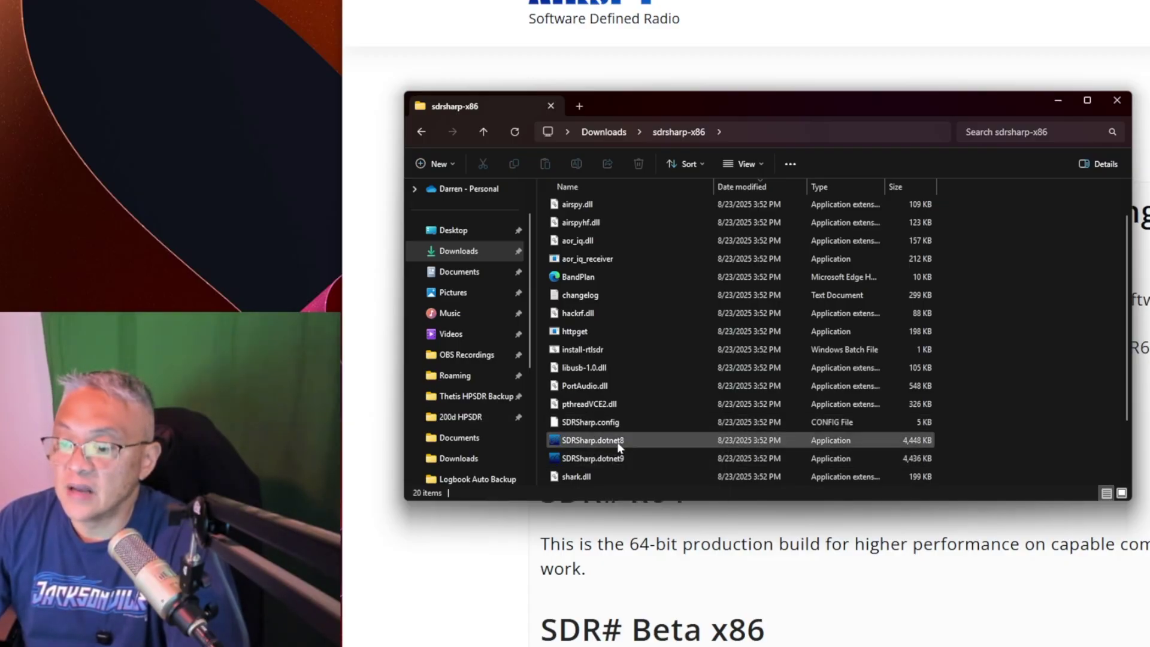
mouse_move(612, 444)
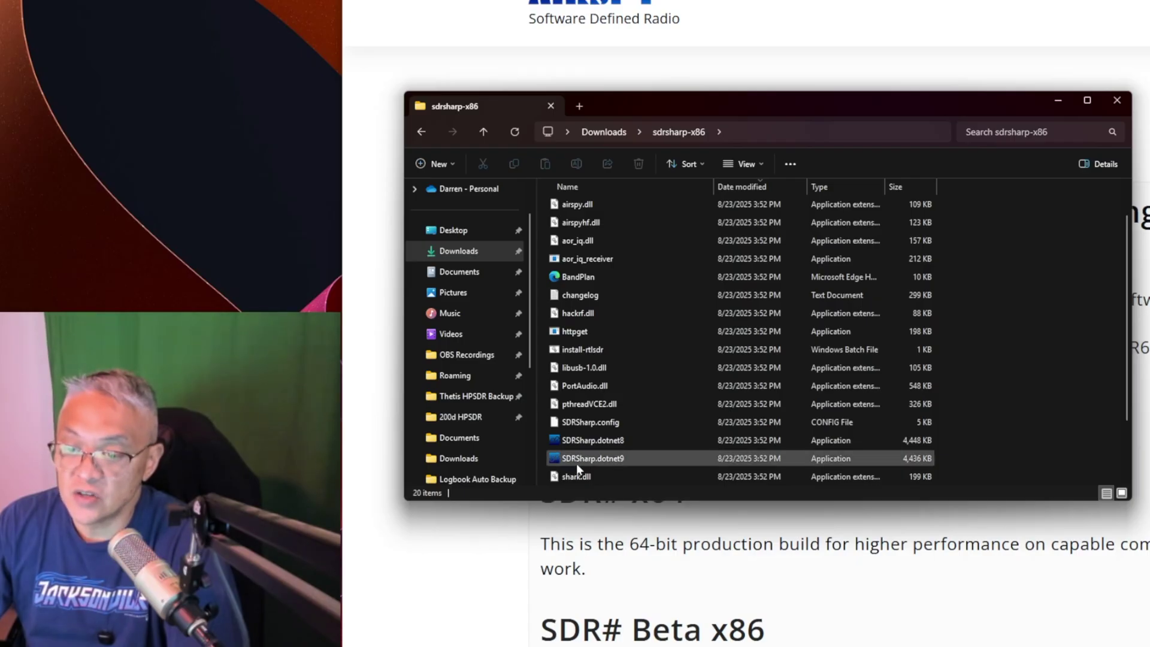
Launch SDRSharp.dotnet9 and allow it past SmartScreen via More info and Run anyway
double_click(611, 459)
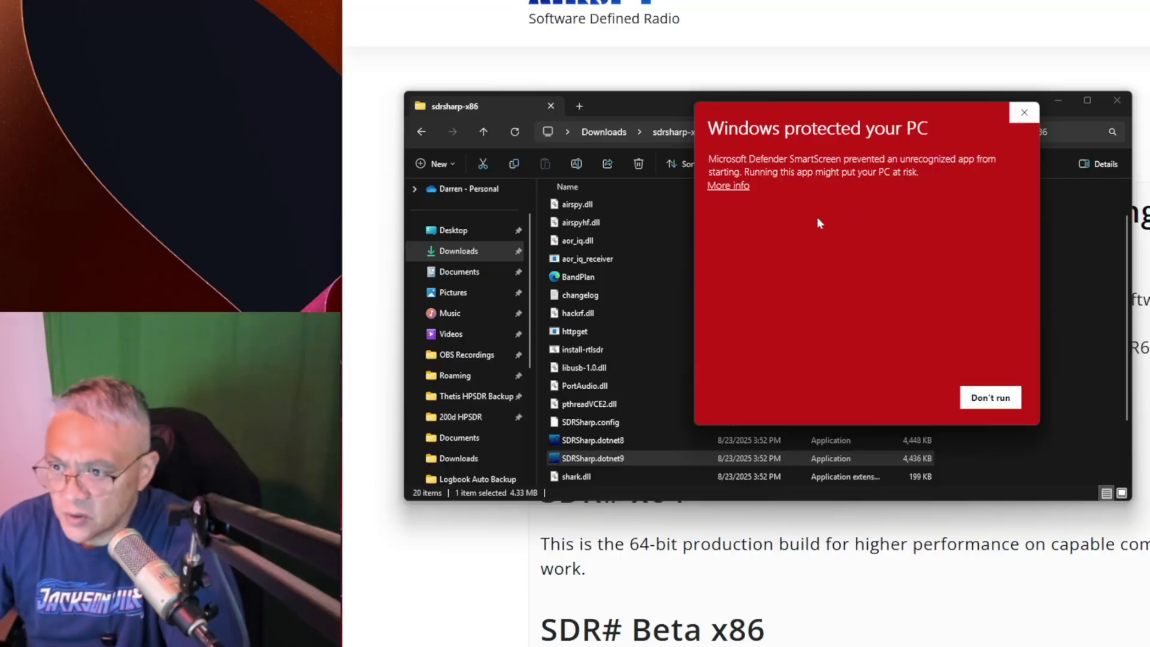
left_click(744, 186)
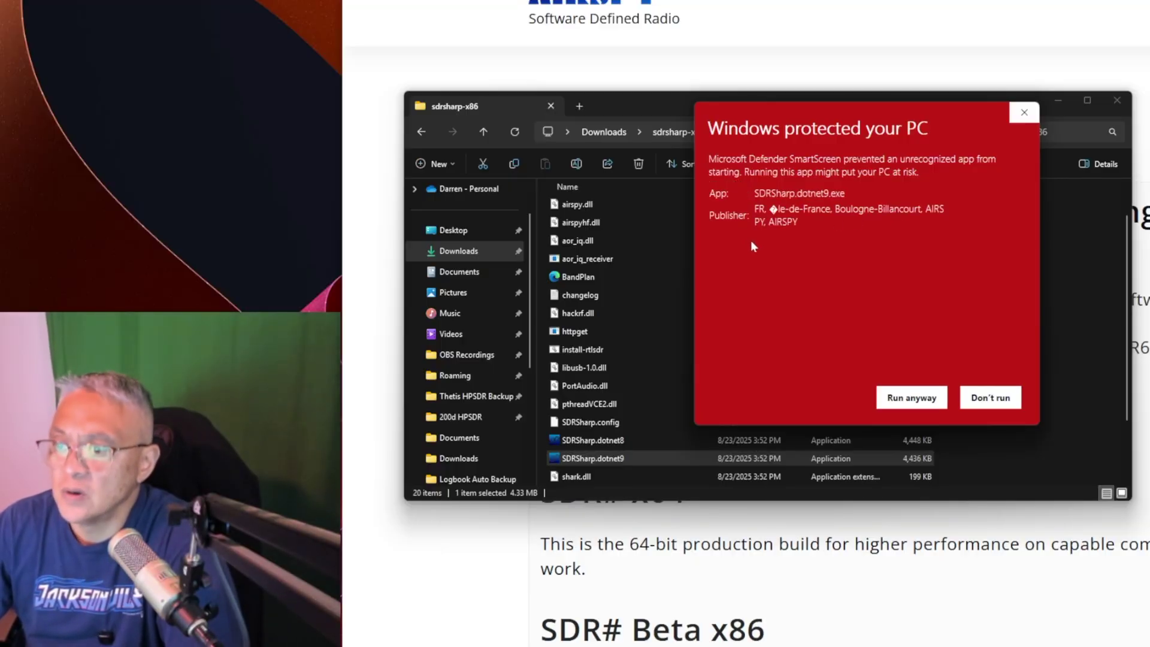
left_click(912, 399)
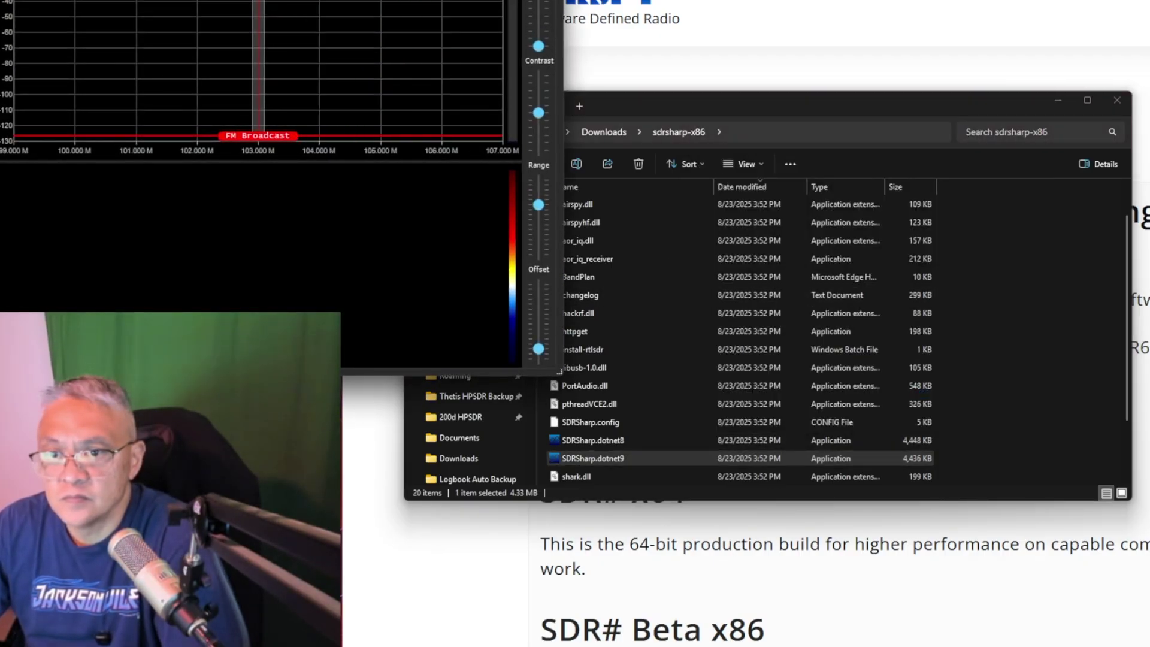
Centre the SDR# window on screen and glance at the .NET 9.0 download page
left_click_drag(234, 0, 787, 34)
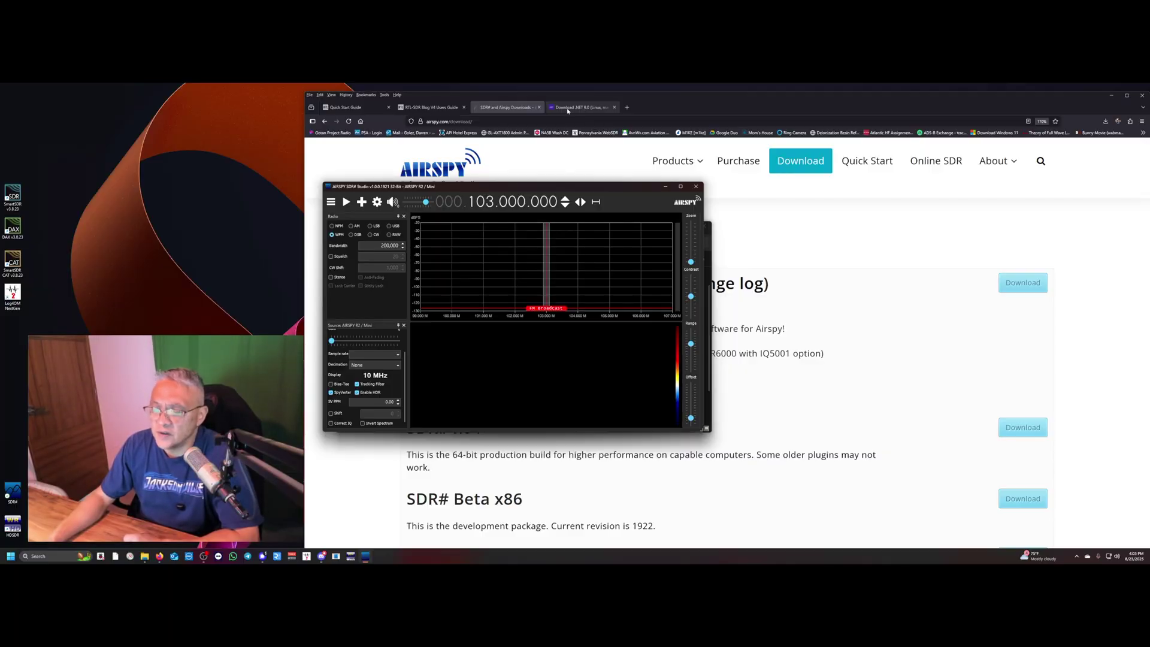
left_click(568, 111)
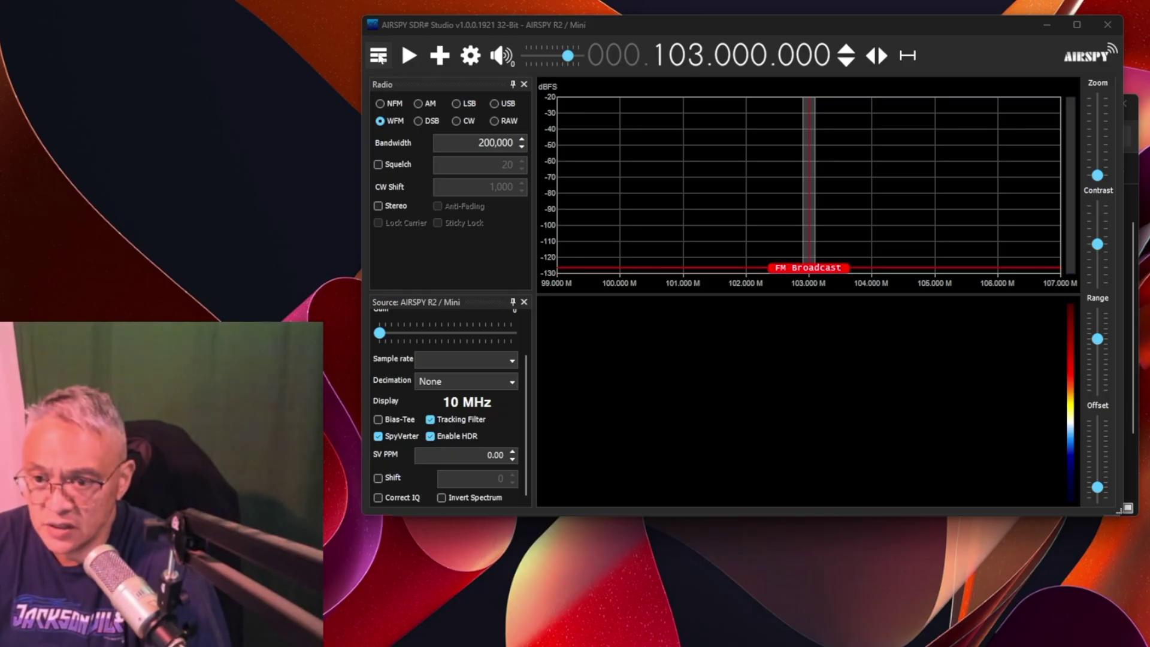
Switch the SDR# source from AIRSPY R2 / Mini to RTL-SDR USB
left_click(379, 56)
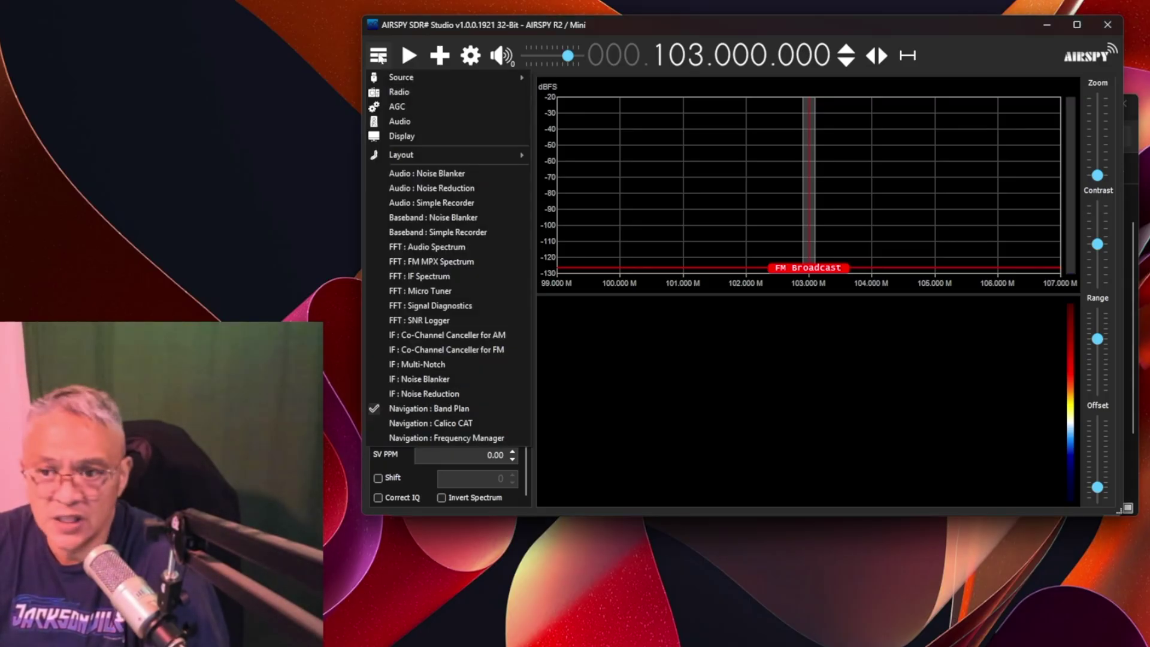
mouse_move(393, 76)
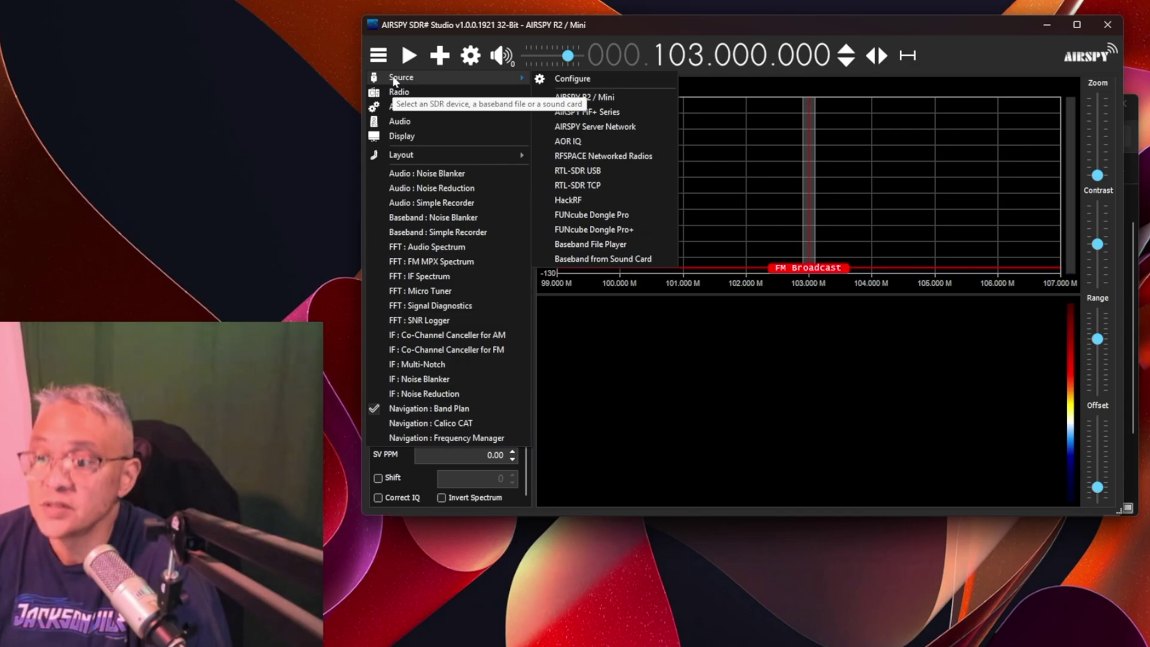
left_click(577, 78)
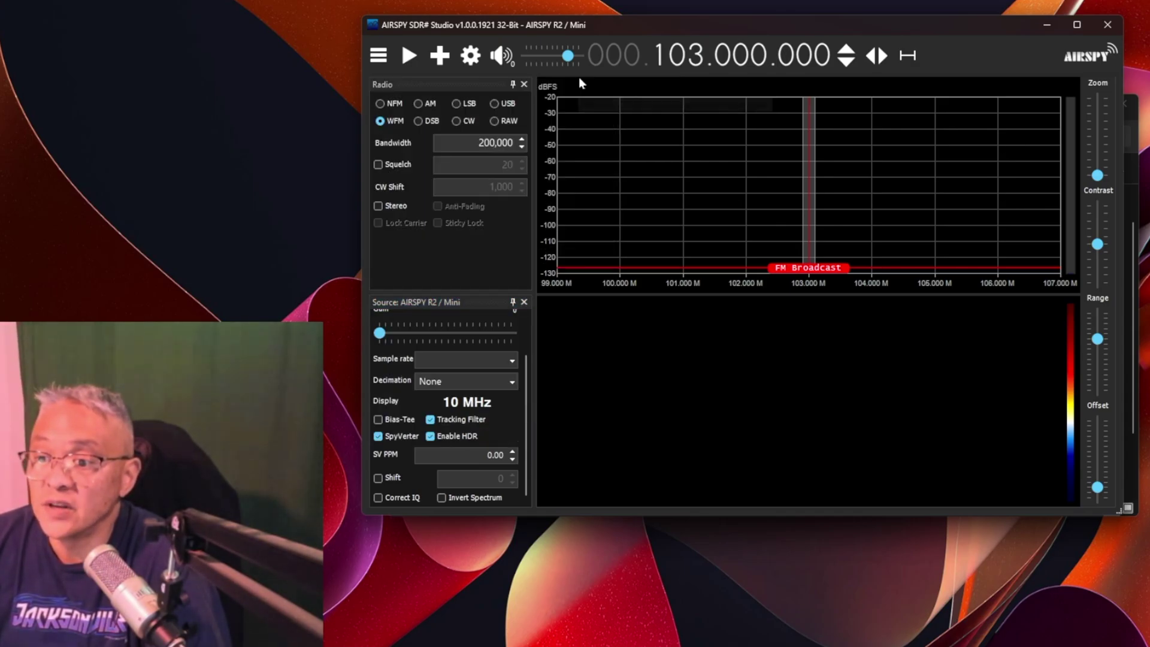
left_click(383, 59)
mouse_move(453, 77)
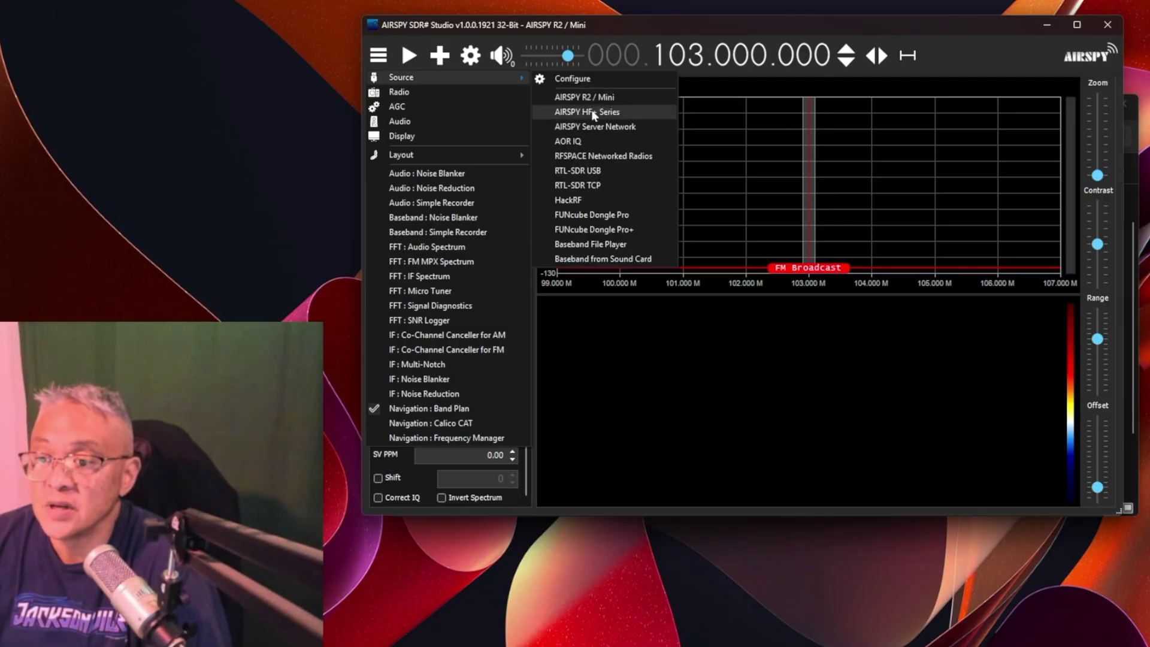
left_click(606, 171)
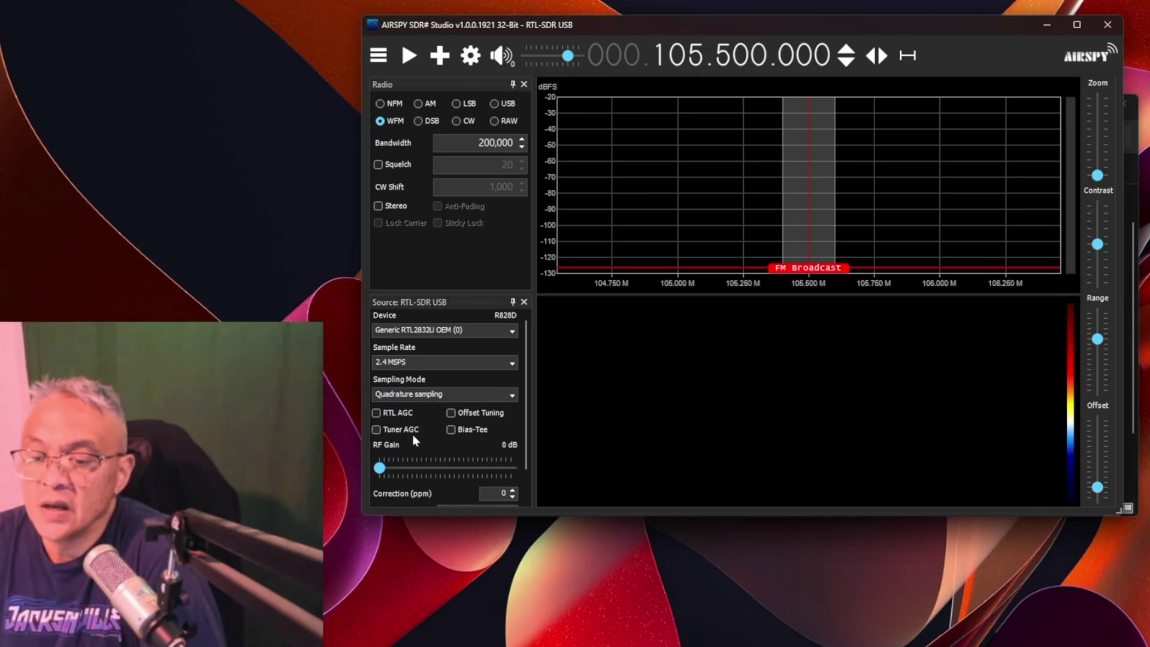
Raise the RF gain to 14.4 dB and start receiving on the RTL-SDR
scroll(380, 473, "down", 1)
left_click_drag(407, 459, 419, 459)
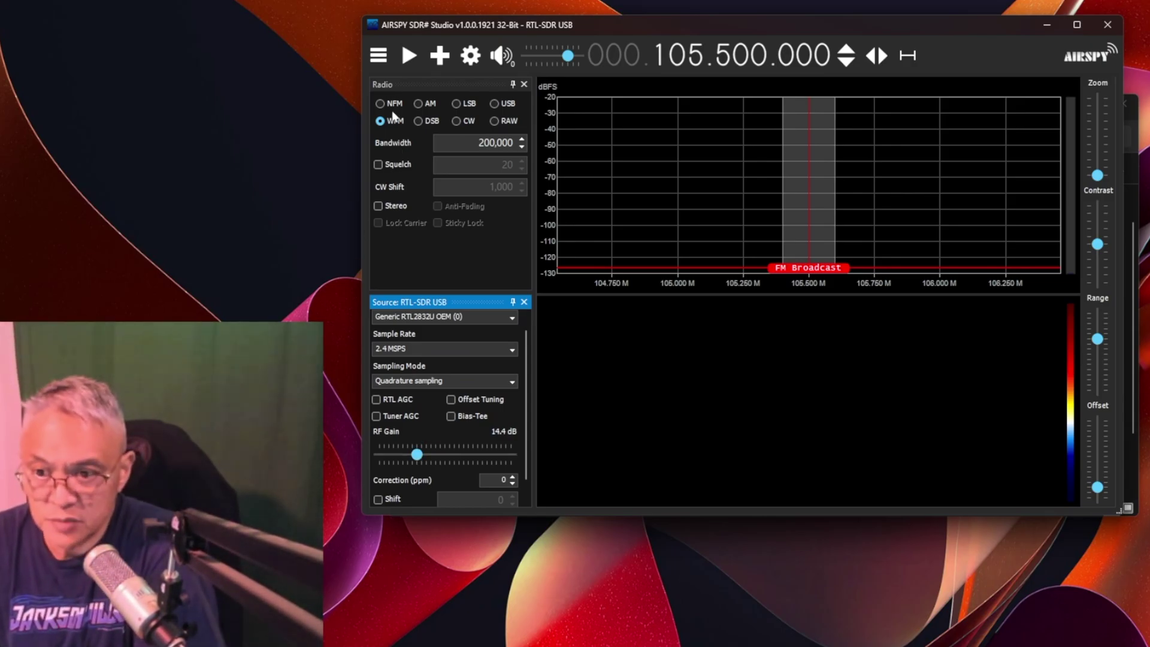
left_click(409, 56)
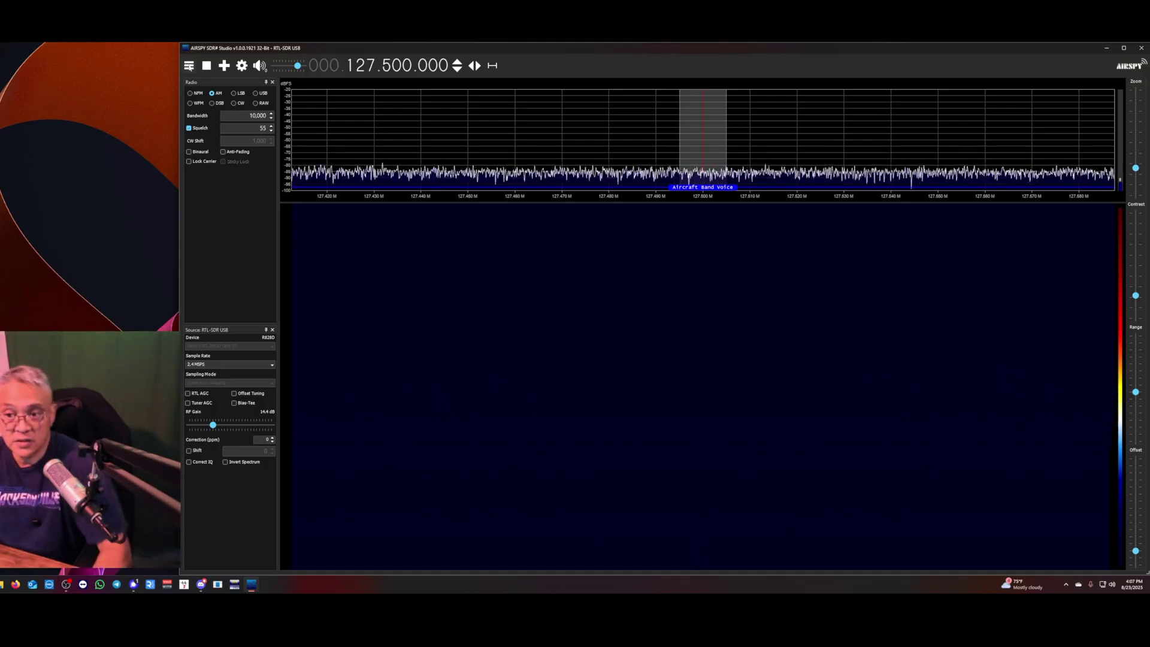
left_click(189, 66)
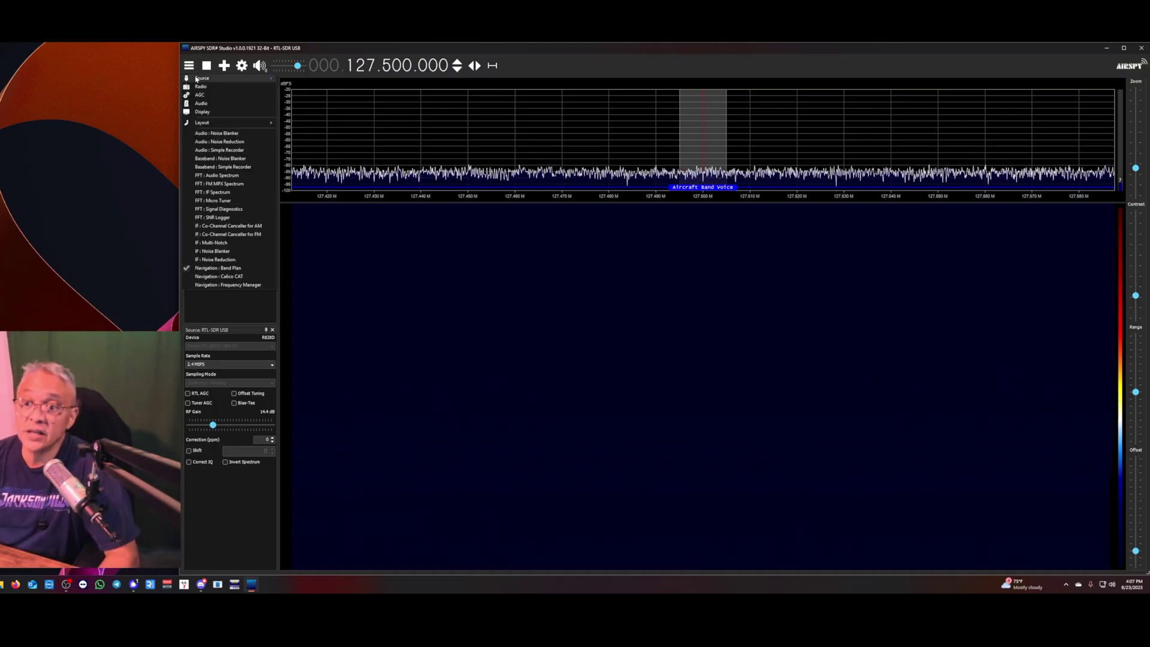
left_click(203, 106)
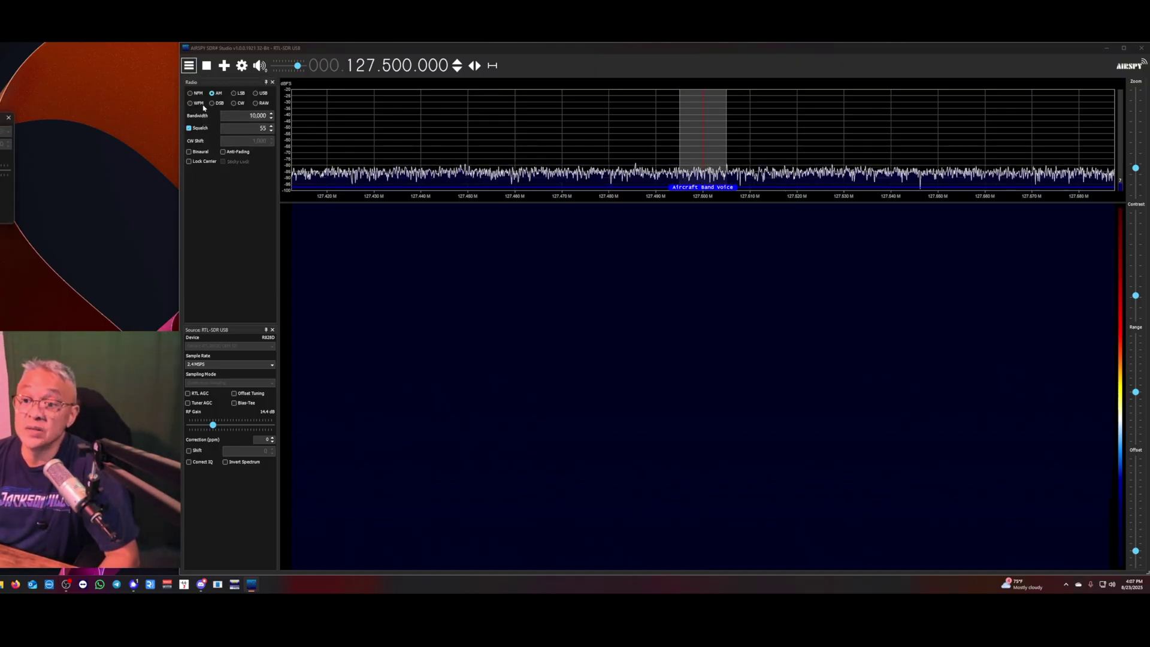
left_click_drag(5, 117, 440, 243)
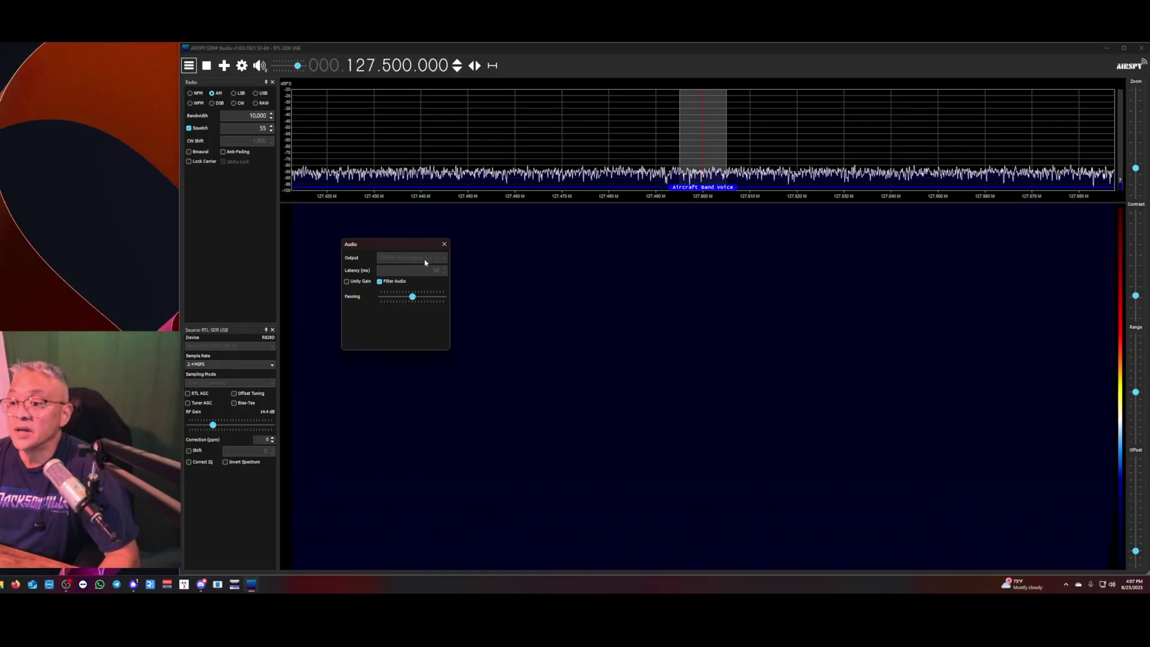
left_click(234, 89)
left_click(206, 66)
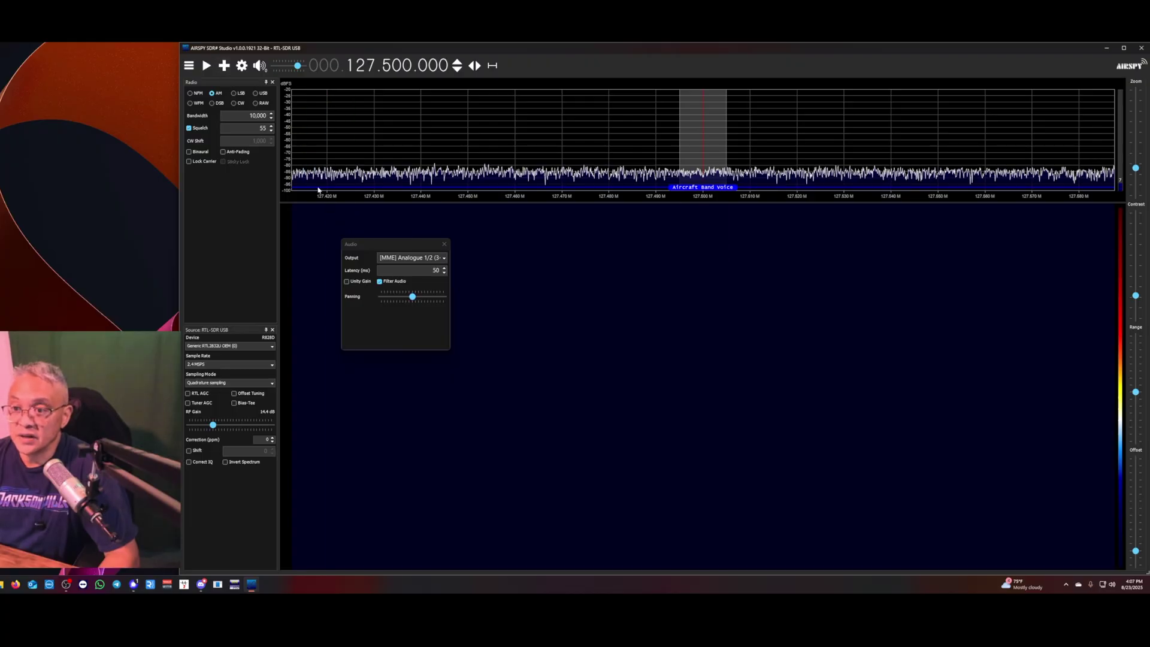
left_click(445, 259)
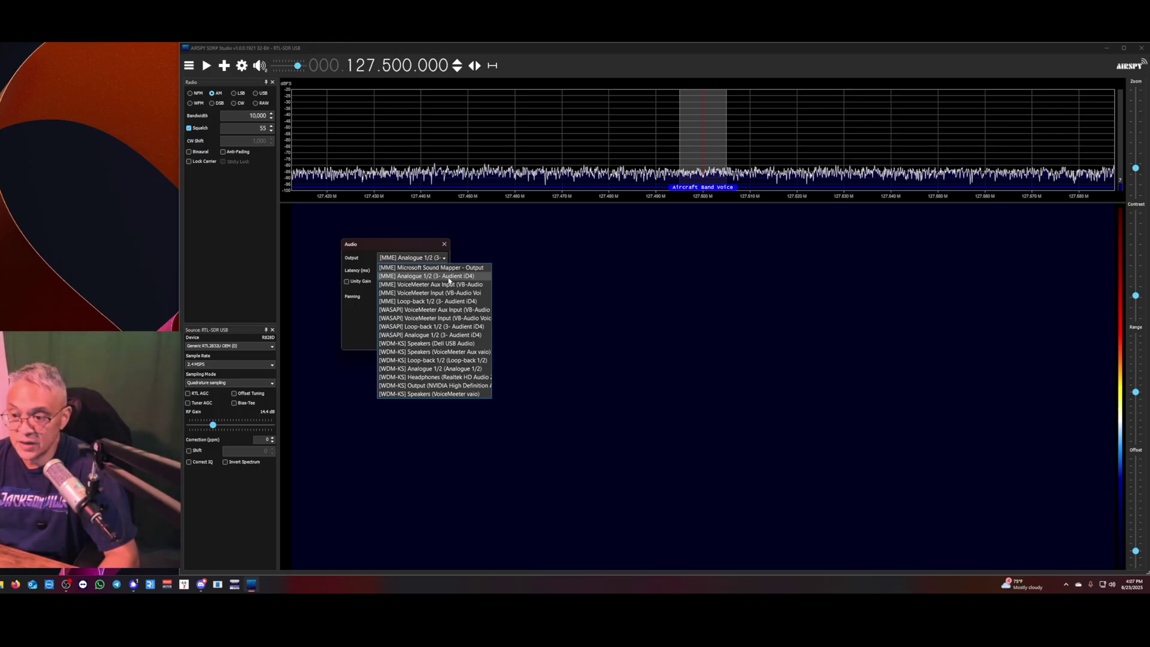
left_click(449, 279)
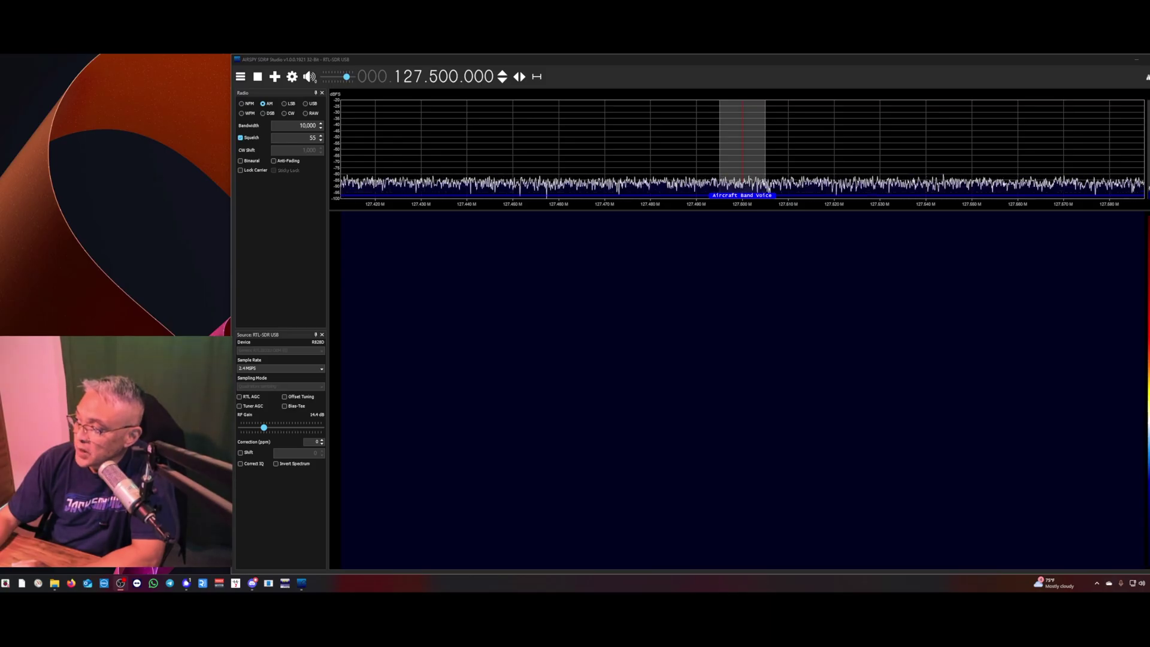
Tune to the aircraft-band peaks at 127.150 and 127.300 MHz, adjusting the spectrum zoom
scroll(743, 203, "down", 5)
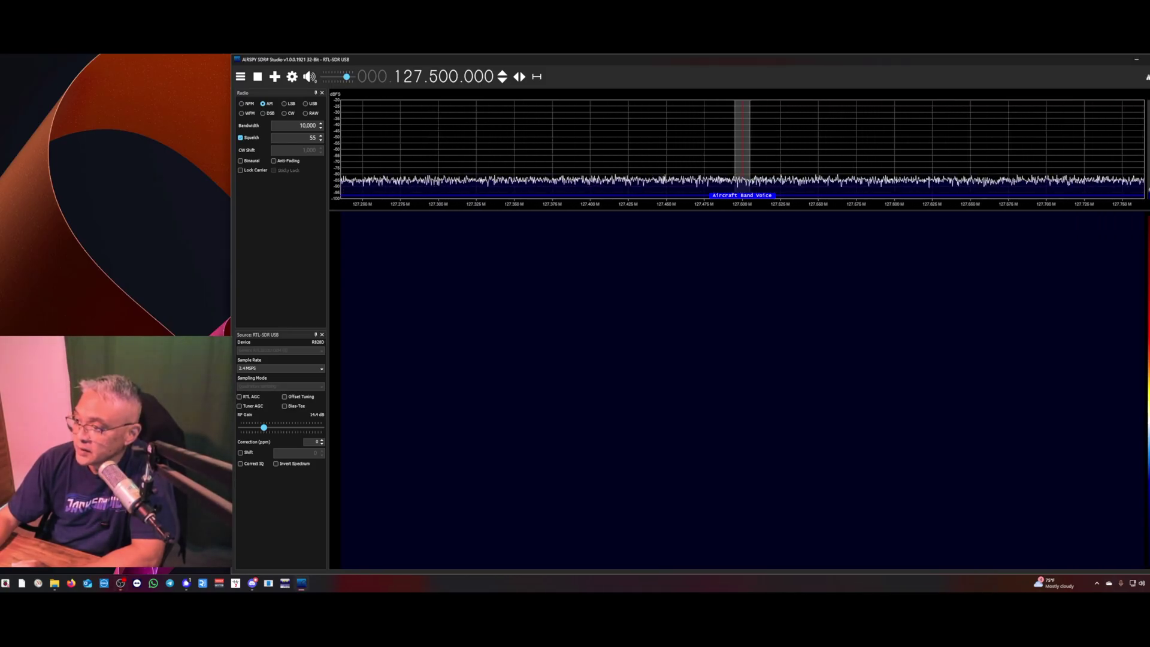
scroll(743, 204, "down", 5)
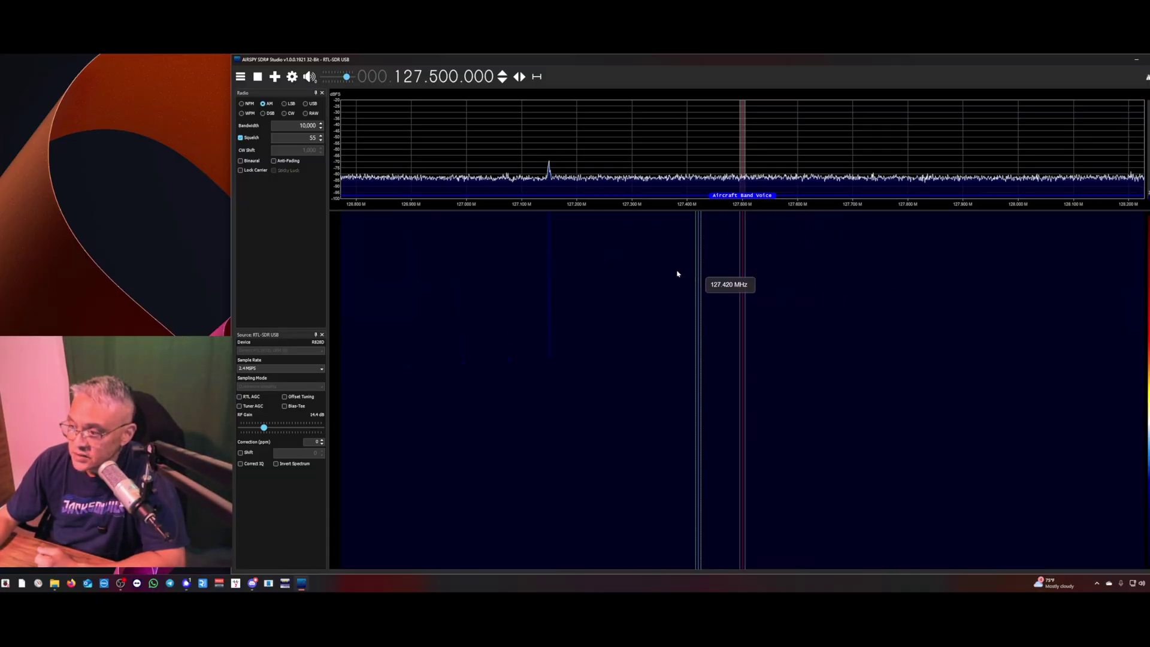
left_click(552, 195)
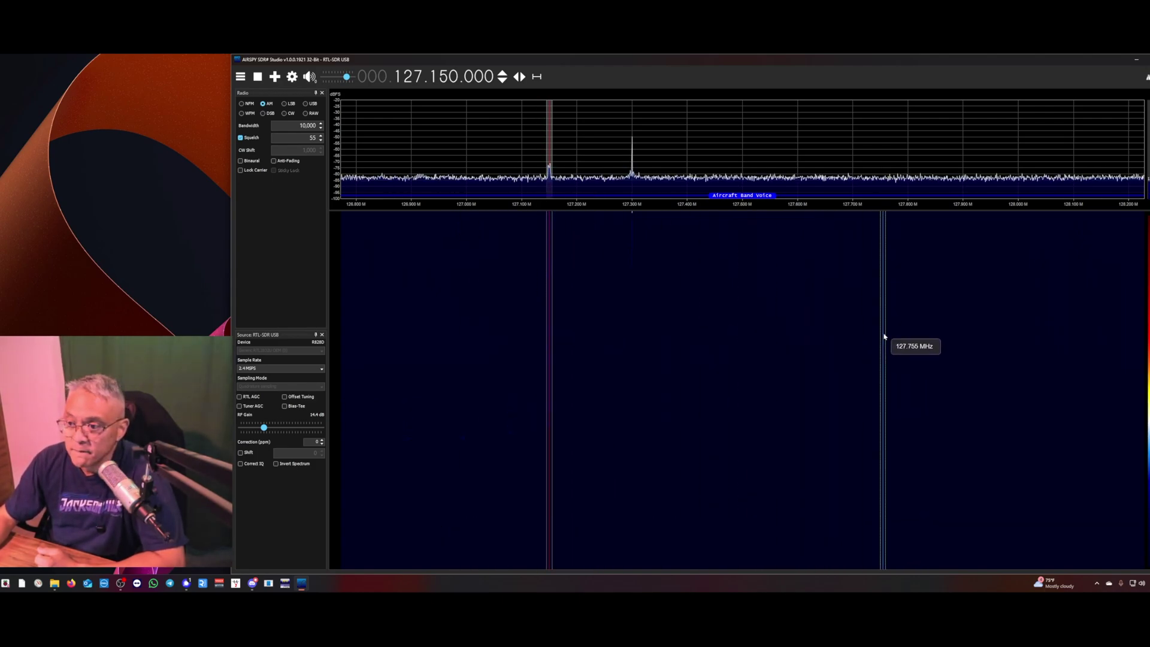
left_click(632, 232)
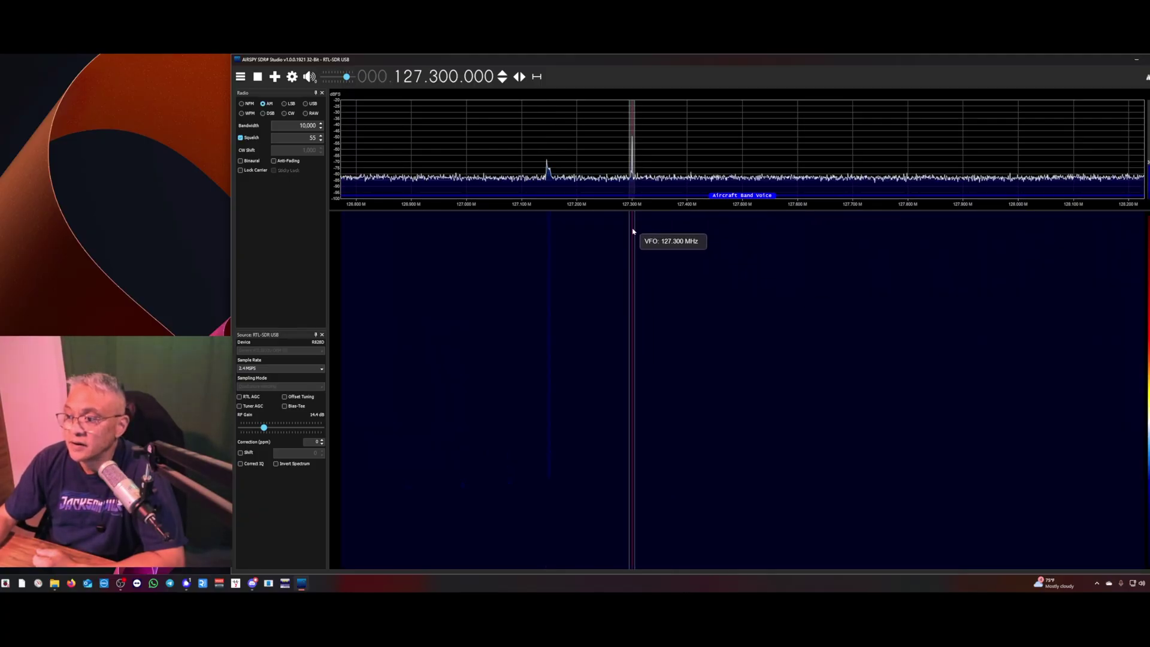
scroll(747, 295, "up", 4)
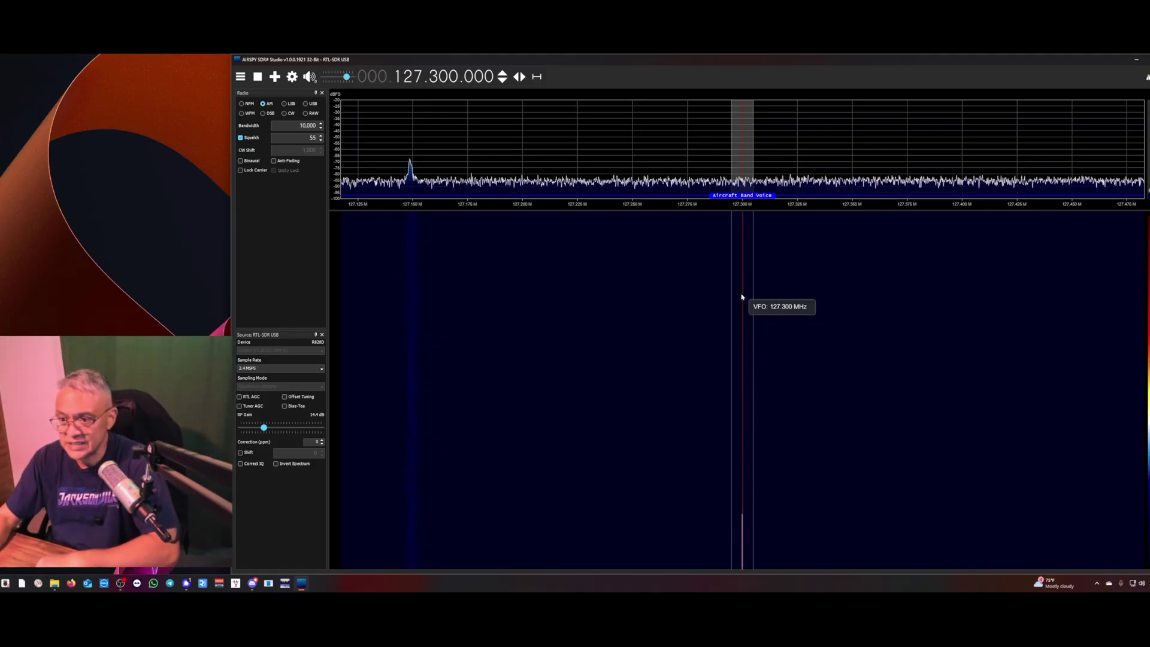
scroll(742, 297, "down", 1)
scroll(743, 297, "down", 3)
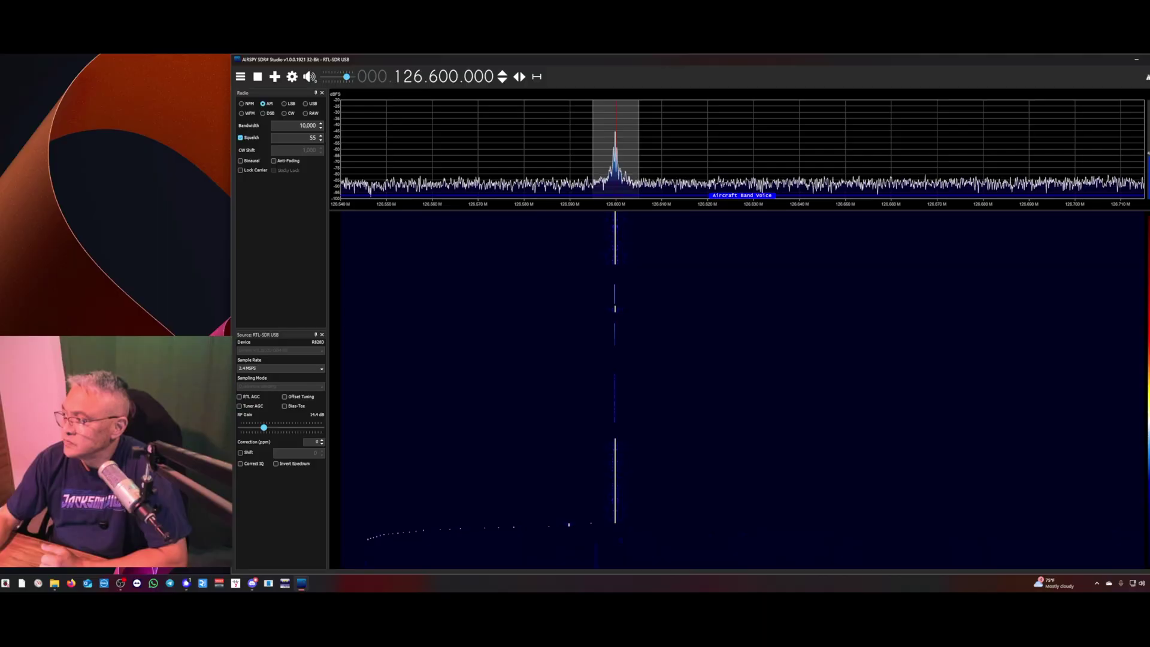
scroll(740, 218, "up", 4)
scroll(740, 218, "up", 1)
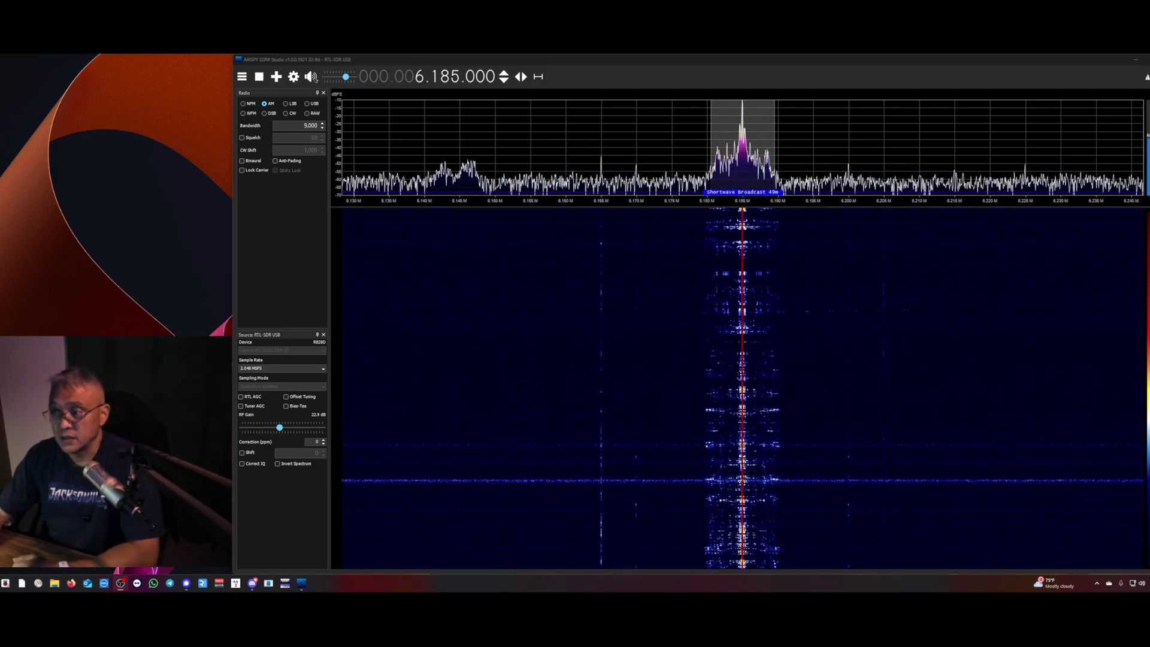
Stay on the 49m broadcast at 6.185.000 in AM with 9 kHz bandwidth
mouse_move(747, 154)
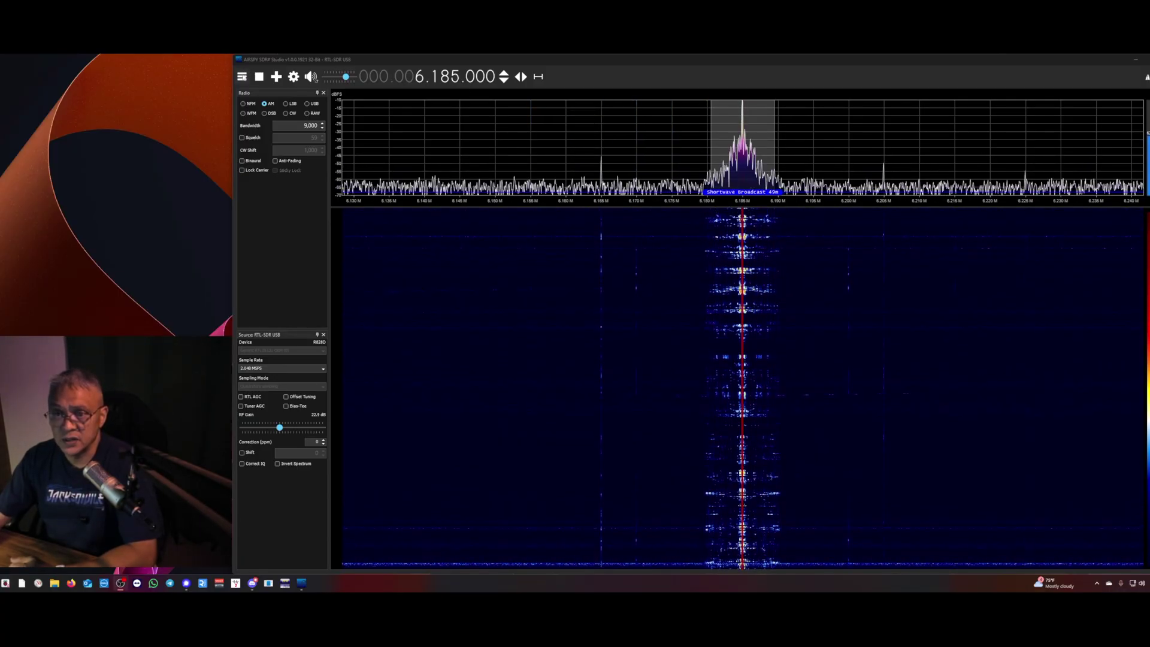
left_click(243, 77)
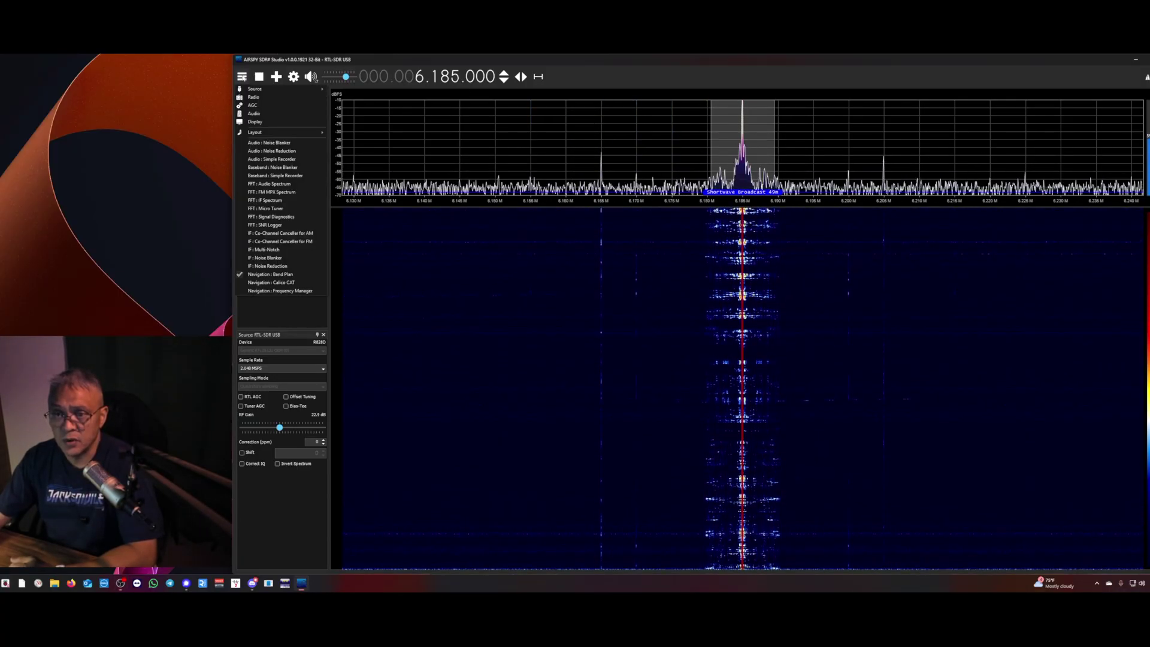
left_click(255, 122)
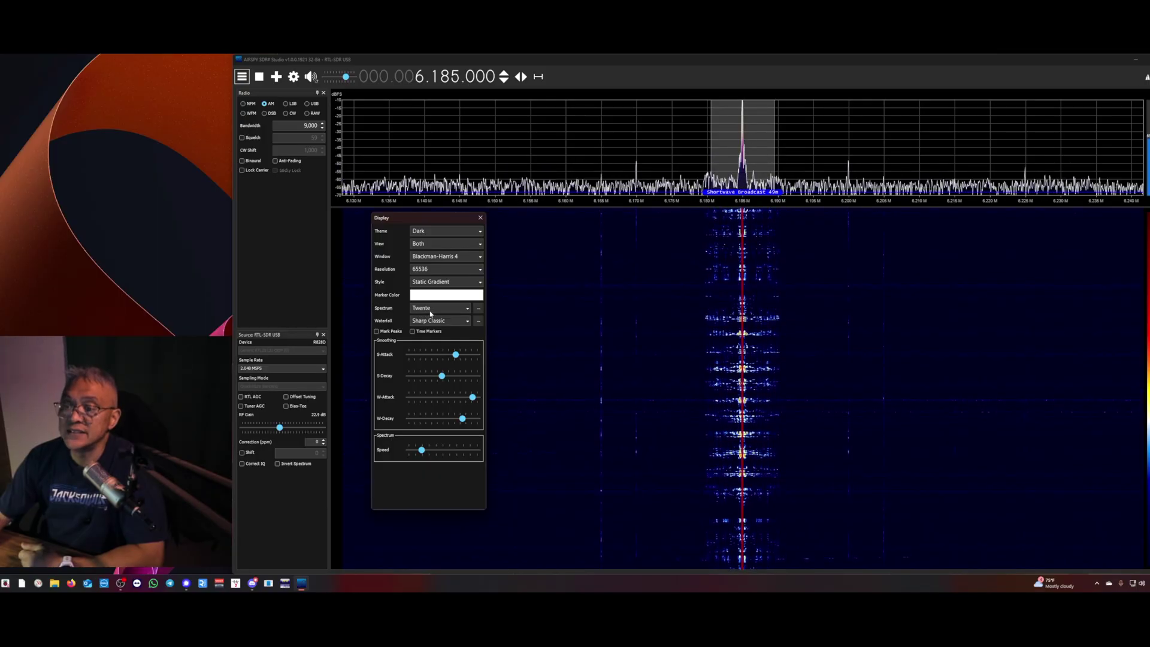
left_click(468, 309)
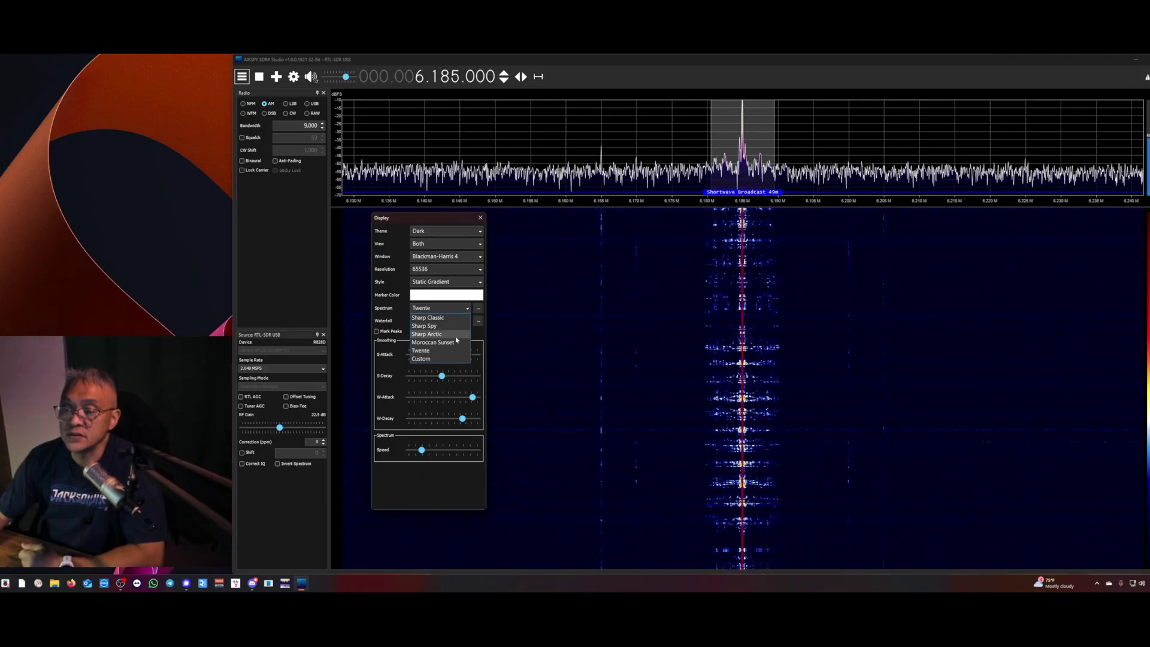
left_click(447, 352)
left_click(723, 185)
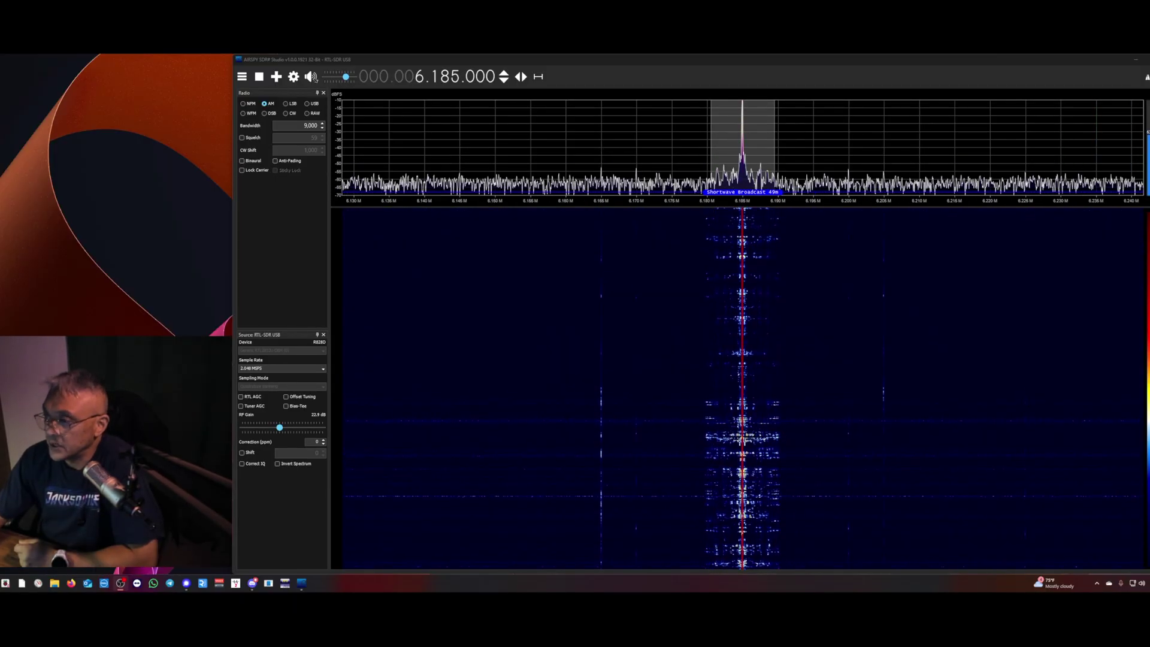
Zoom out, tune to the station at 6.105 MHz, then zoom back in
scroll(565, 216, "down", 5)
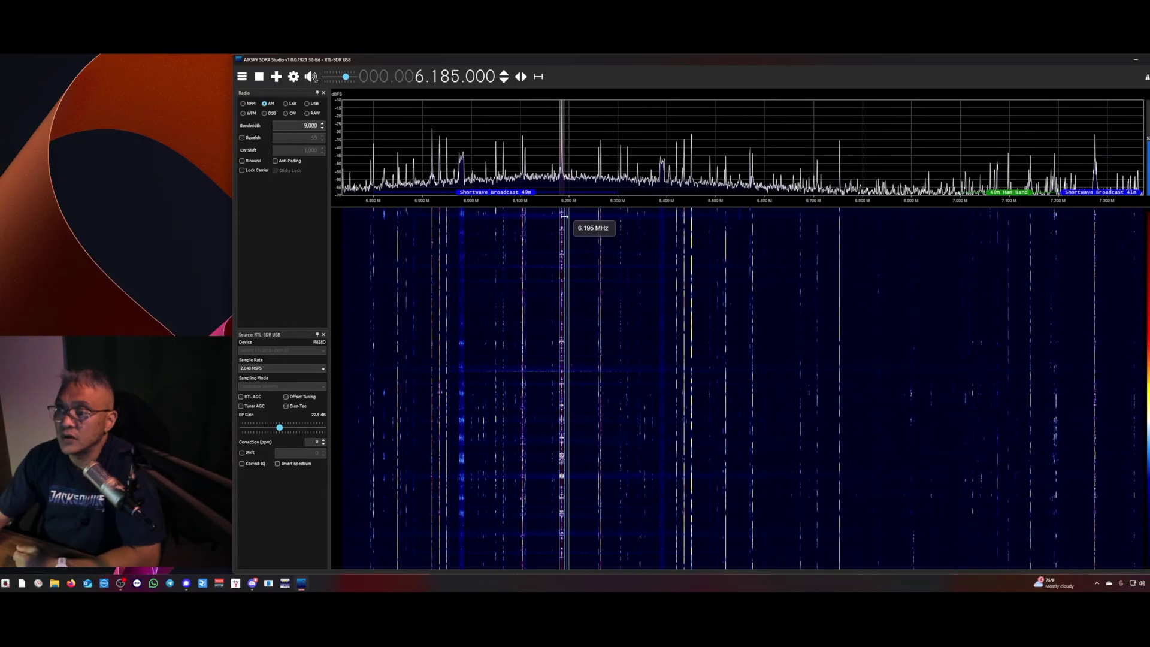
left_click(523, 255)
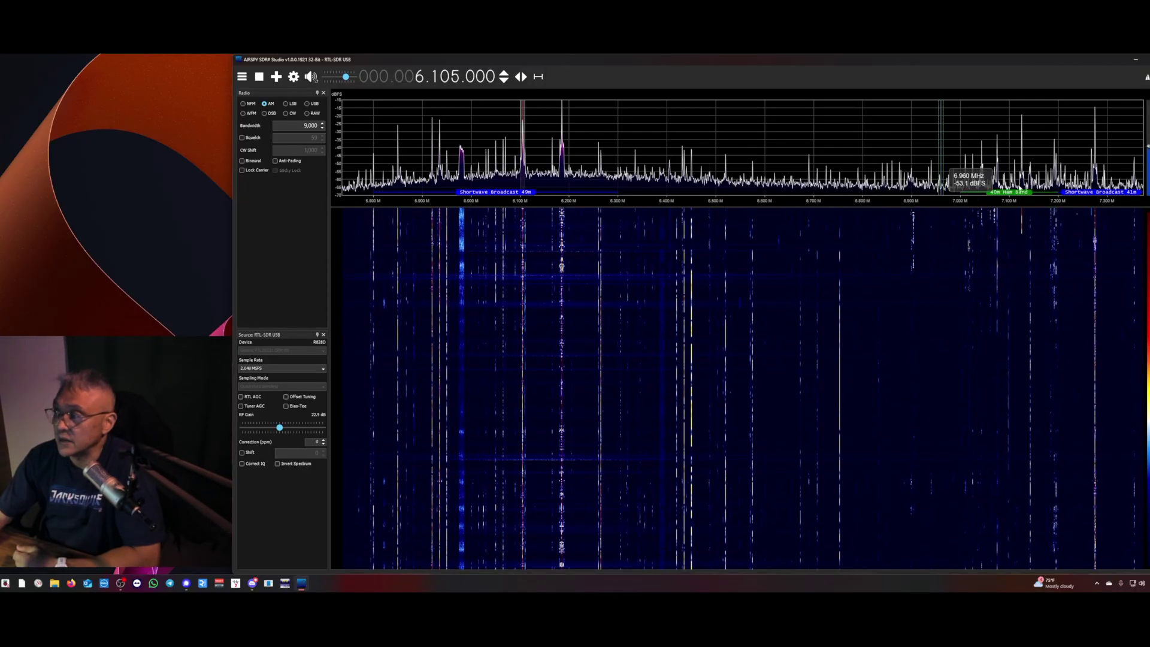
scroll(523, 254, "up", 3)
scroll(523, 254, "up", 3)
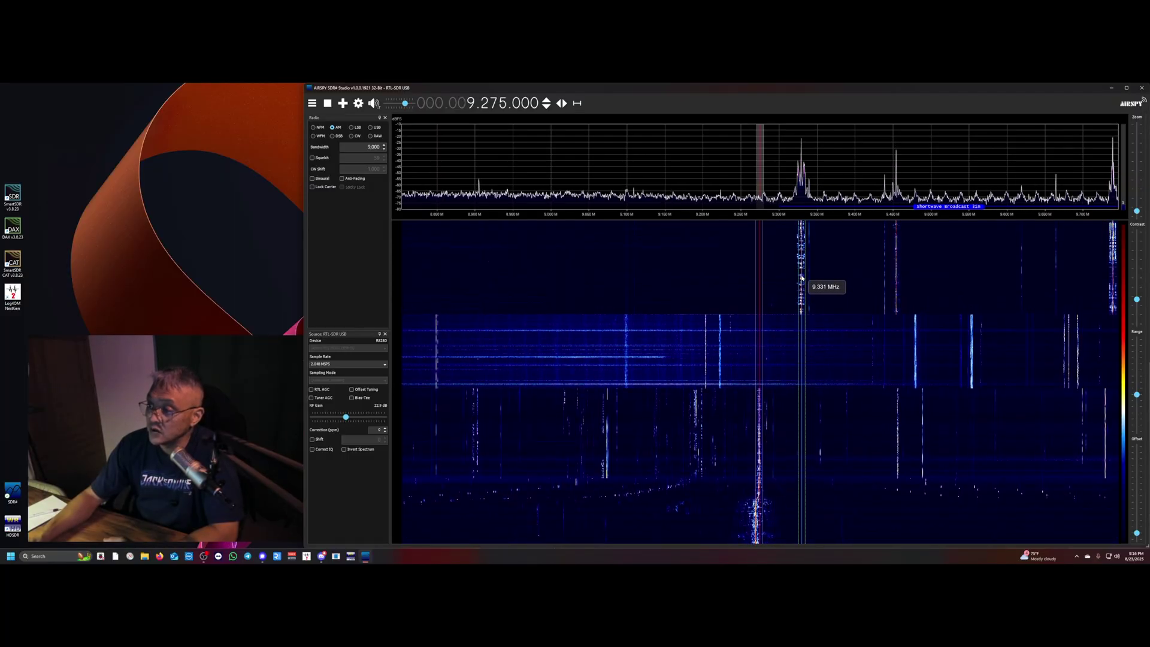
Tune to the strong 31m signal near 9.330 MHz and zoom in around it
left_click(802, 278)
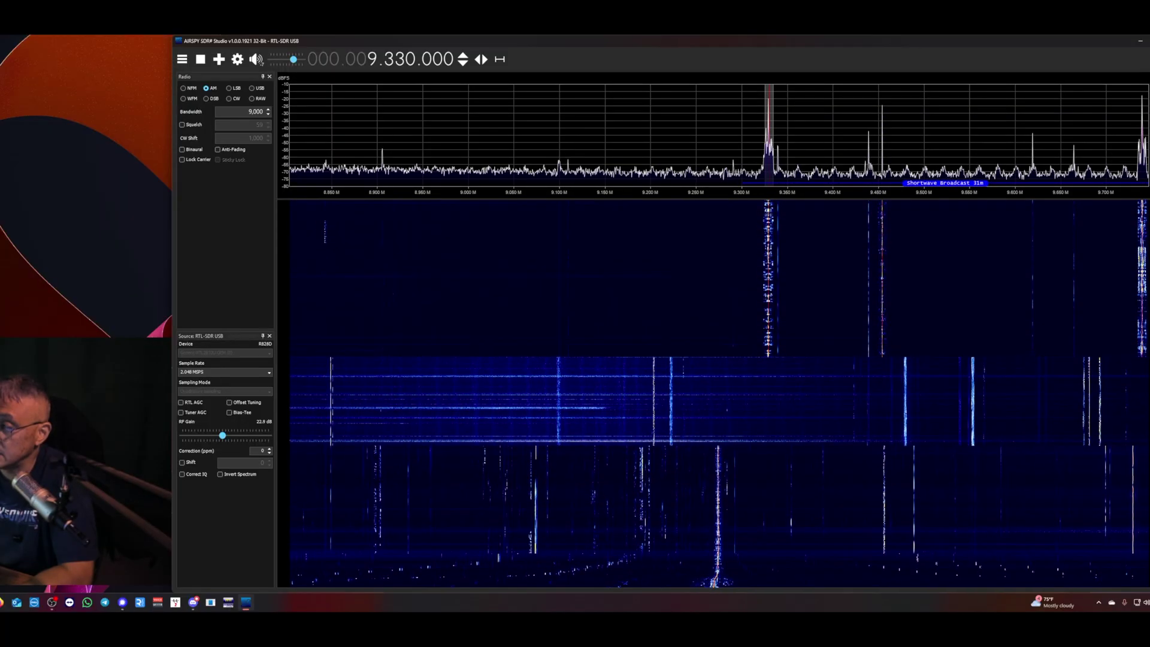
scroll(713, 138, "up", 4)
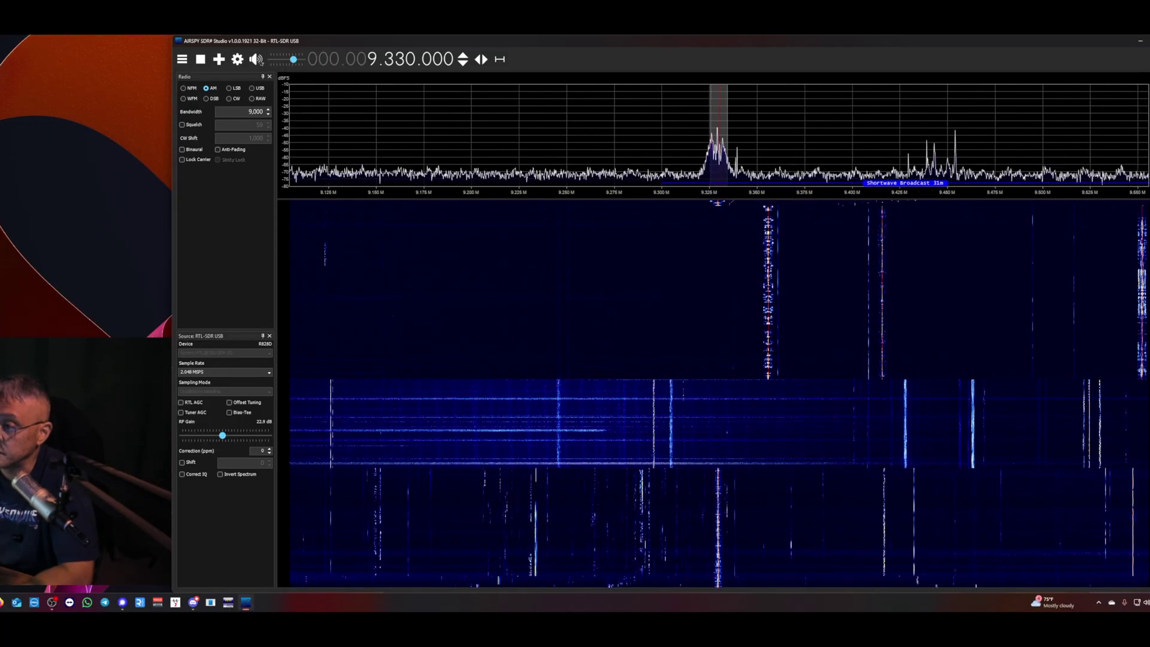
scroll(719, 138, "up", 1)
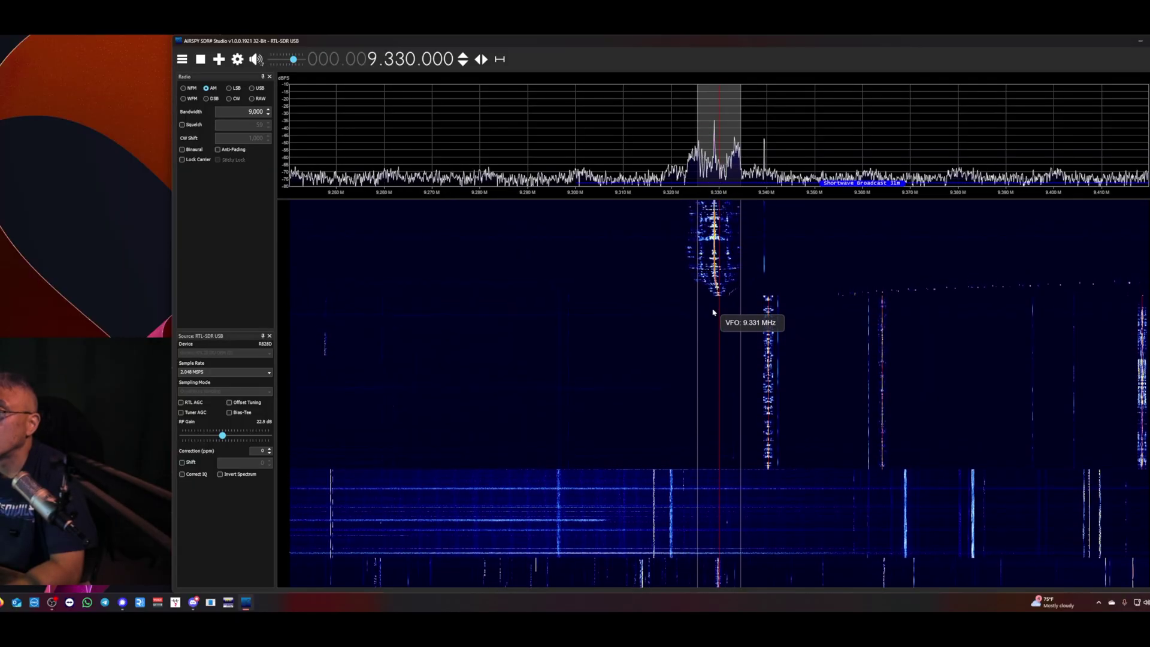
scroll(713, 312, "down", 1)
scroll(714, 314, "up", 1)
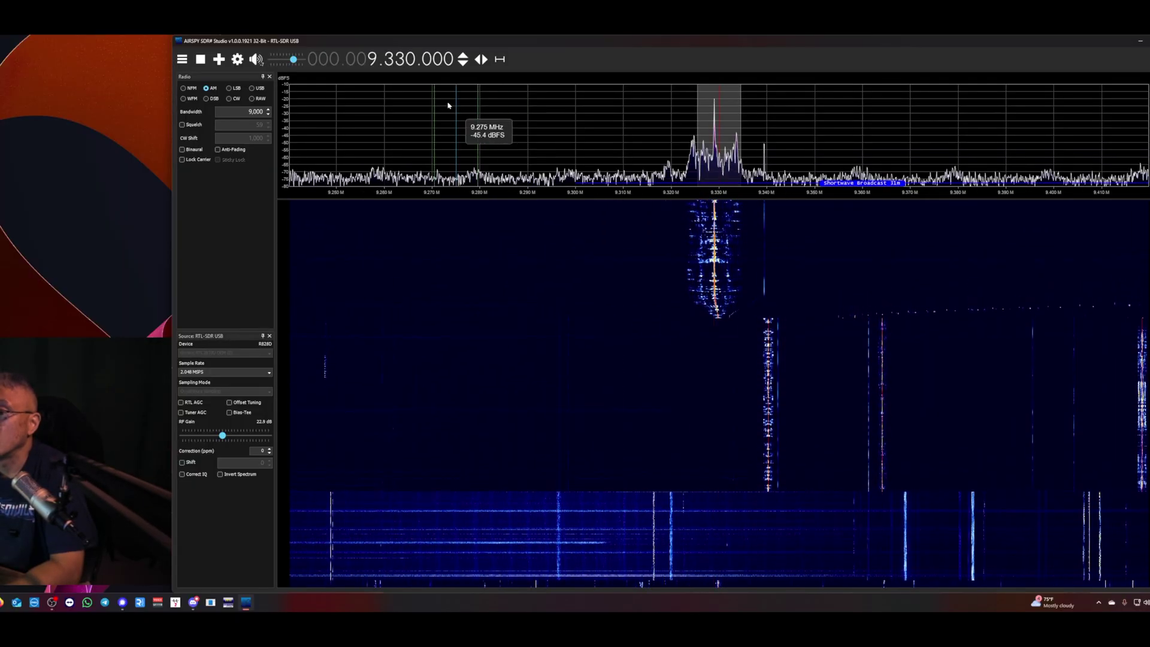
Set the tuning step to 1 kHz and step the frequency to 9.329 MHz
left_click(497, 60)
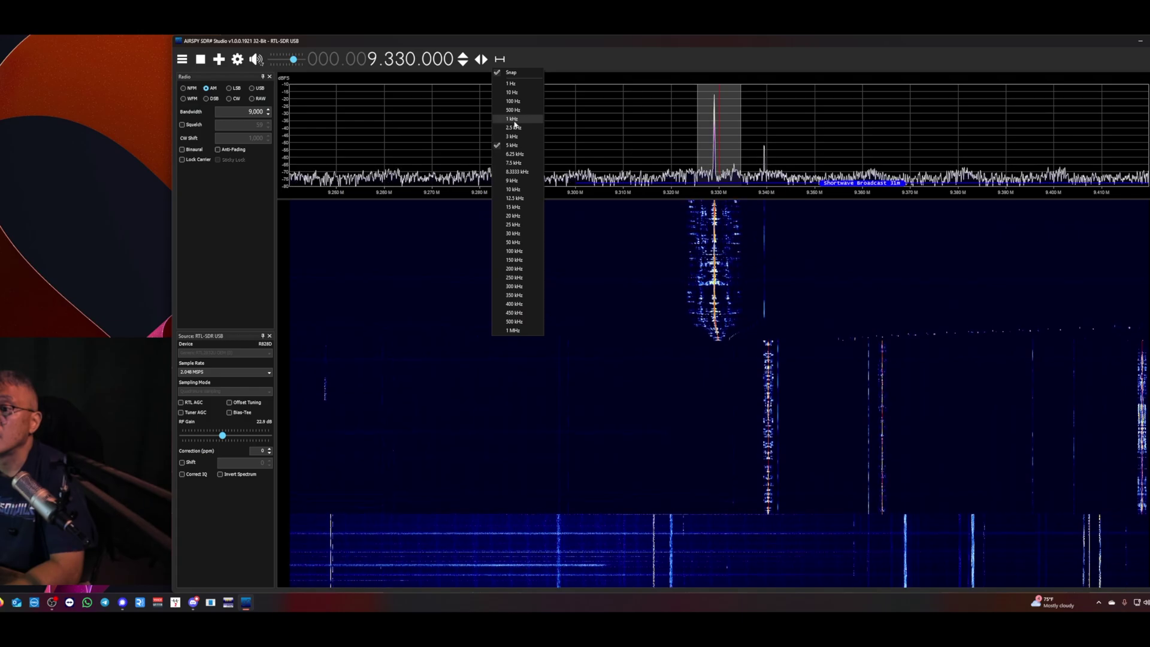
left_click(515, 120)
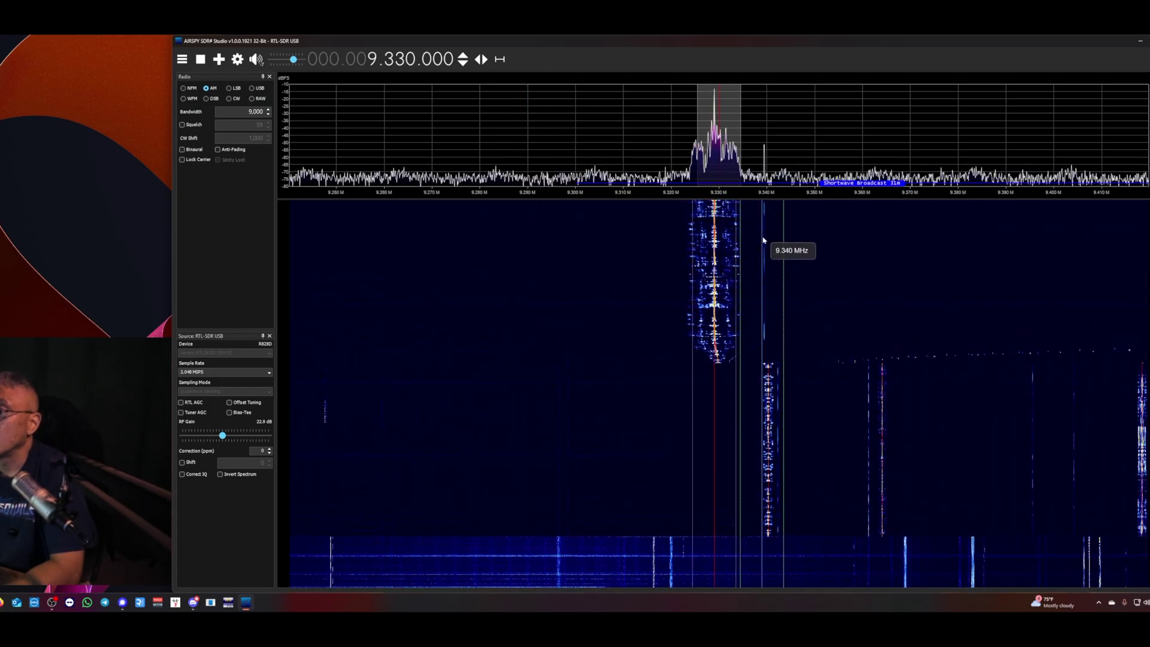
scroll(764, 239, "down", 1)
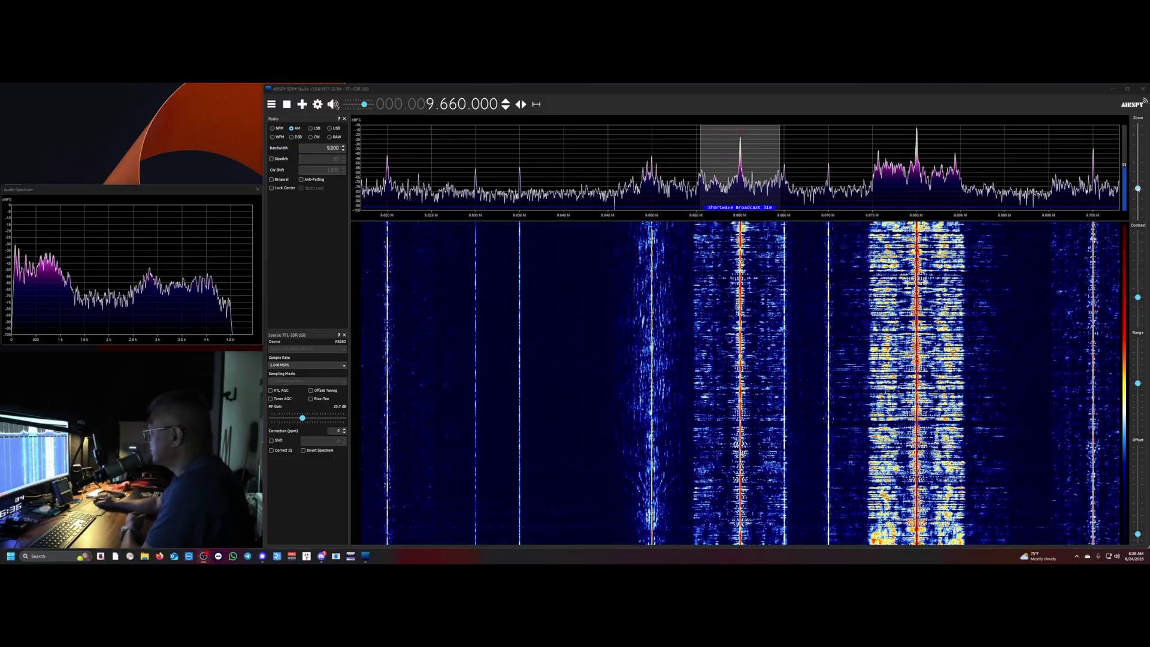
Zoom the spectrum out to a wider span, focus Audio Spectrum, and open the panels menu
left_click_drag(1138, 189, 1138, 187)
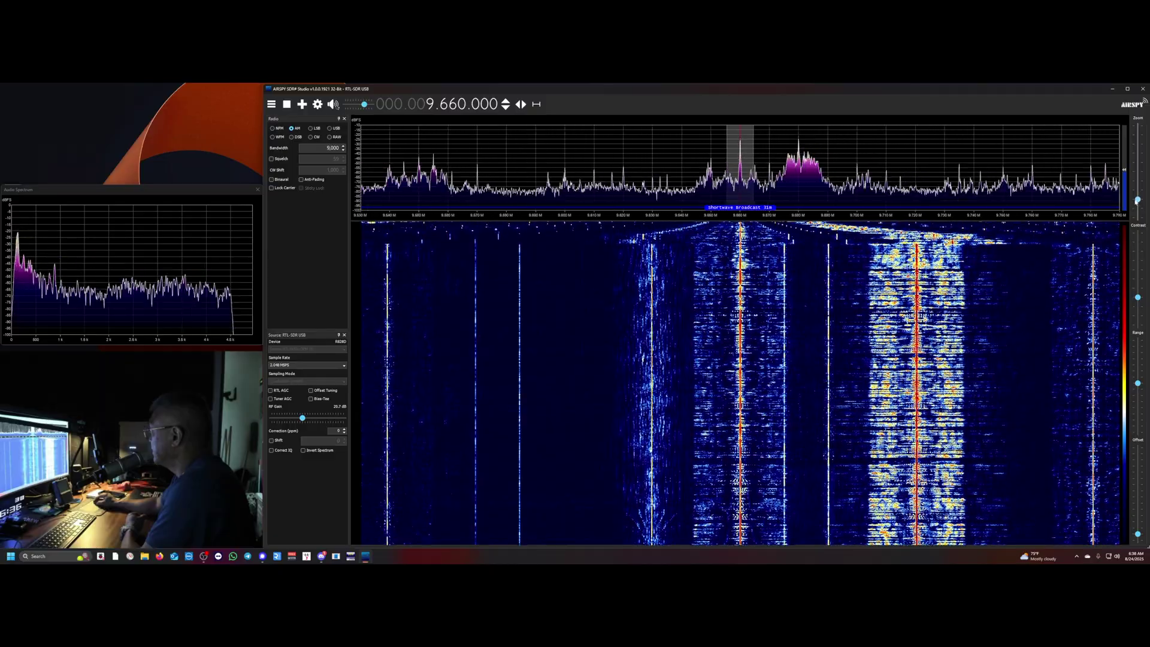
left_click_drag(1138, 203, 1138, 213)
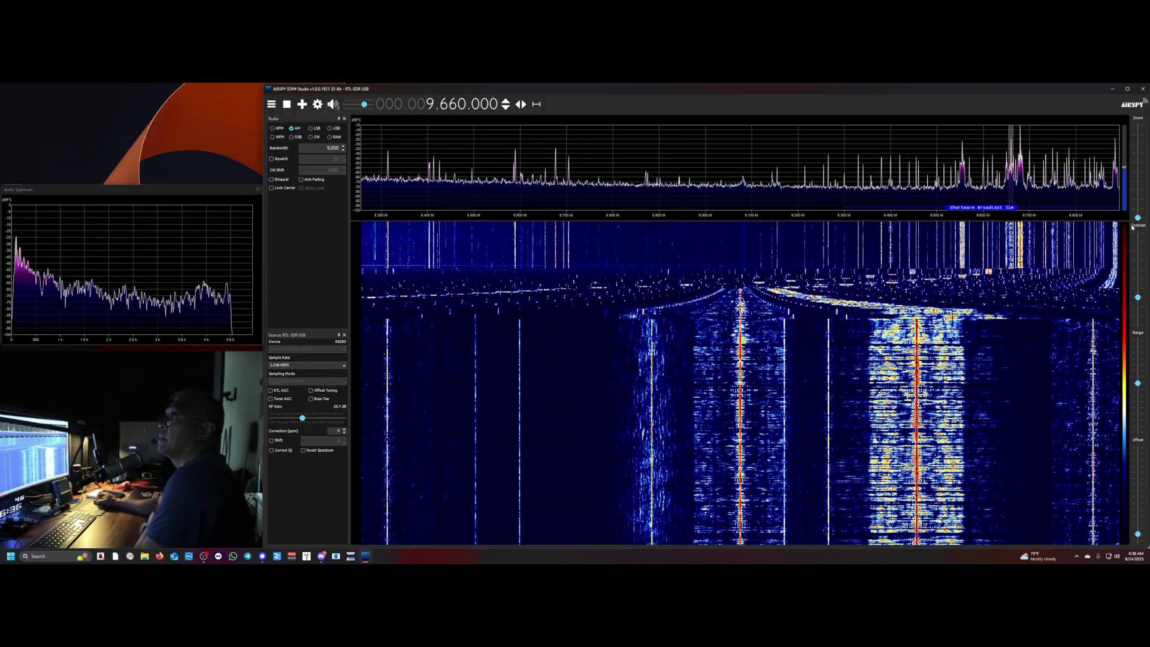
left_click(202, 210)
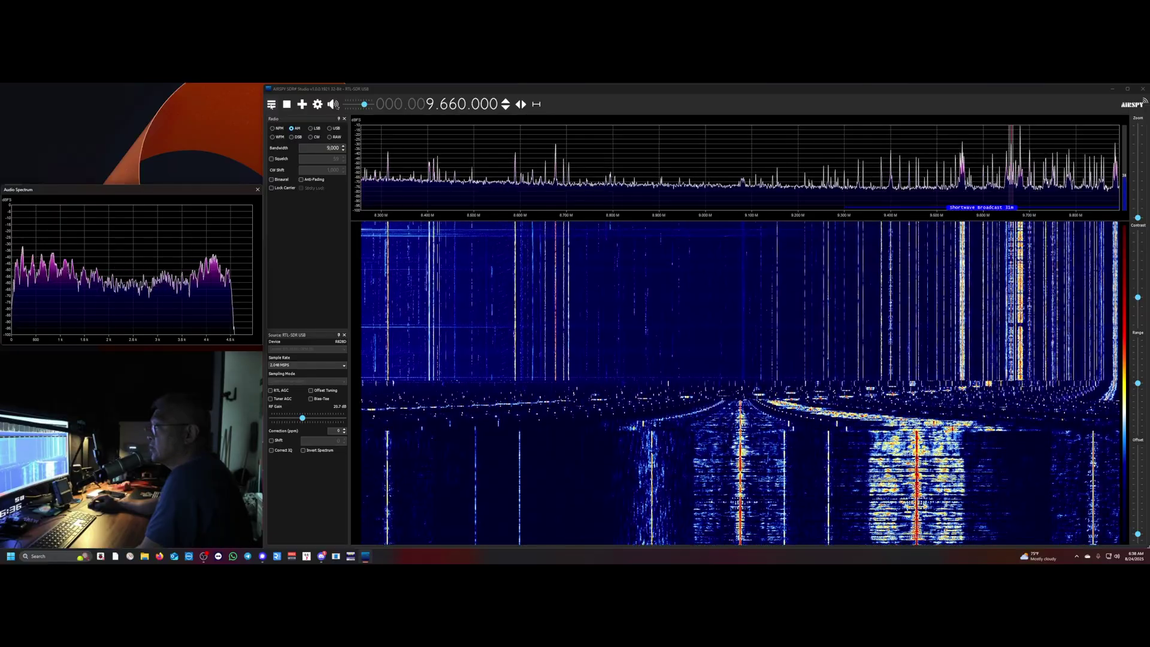
left_click(272, 104)
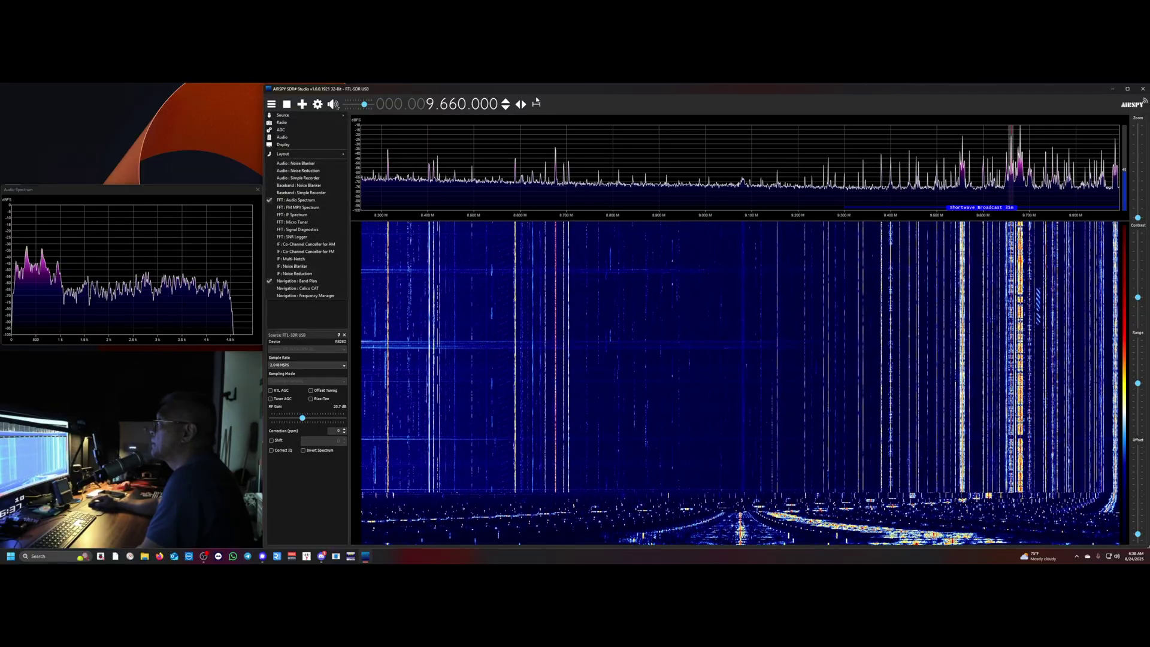
Close the panels and plugins list and zoom the spectrum in on the upper band
left_click(537, 102)
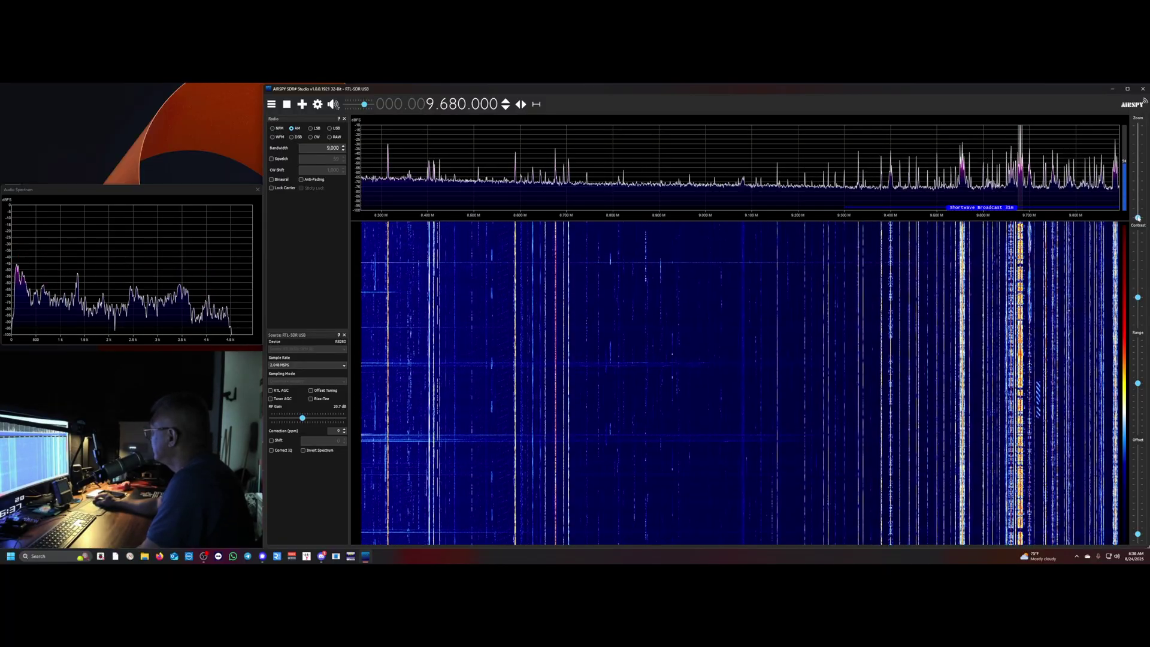
left_click_drag(1139, 213, 1138, 203)
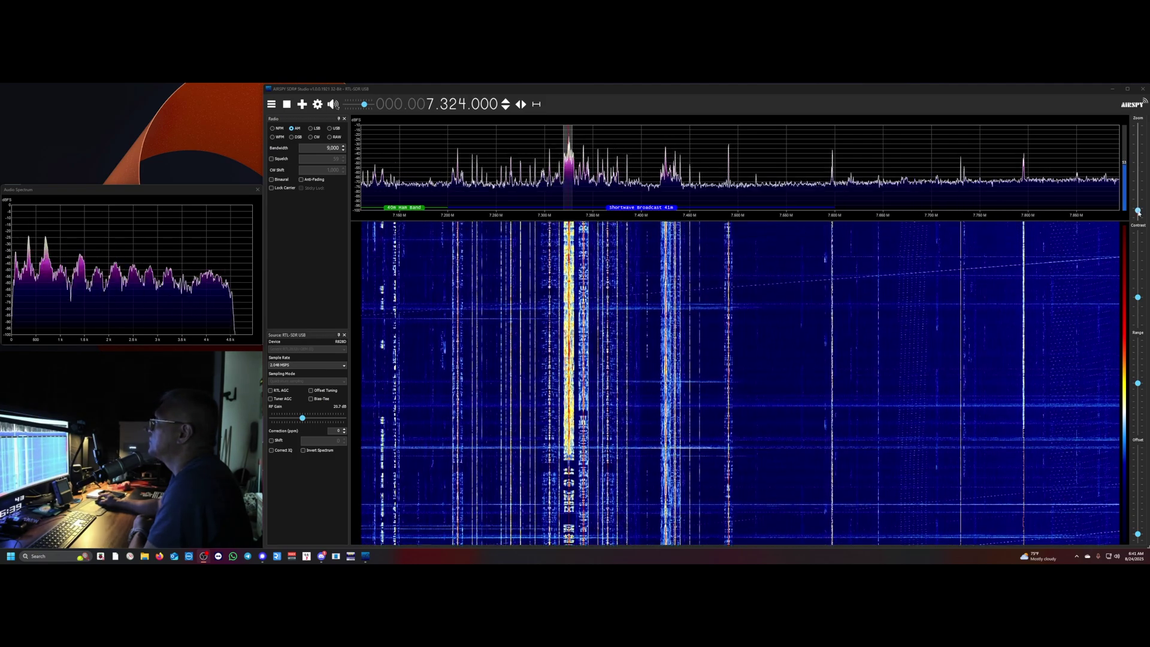
Zoom in, tune the 7.145 MHz ham signal to 7.146.000 LSB at 3,000 bandwidth, zoom in further
left_click(1139, 211)
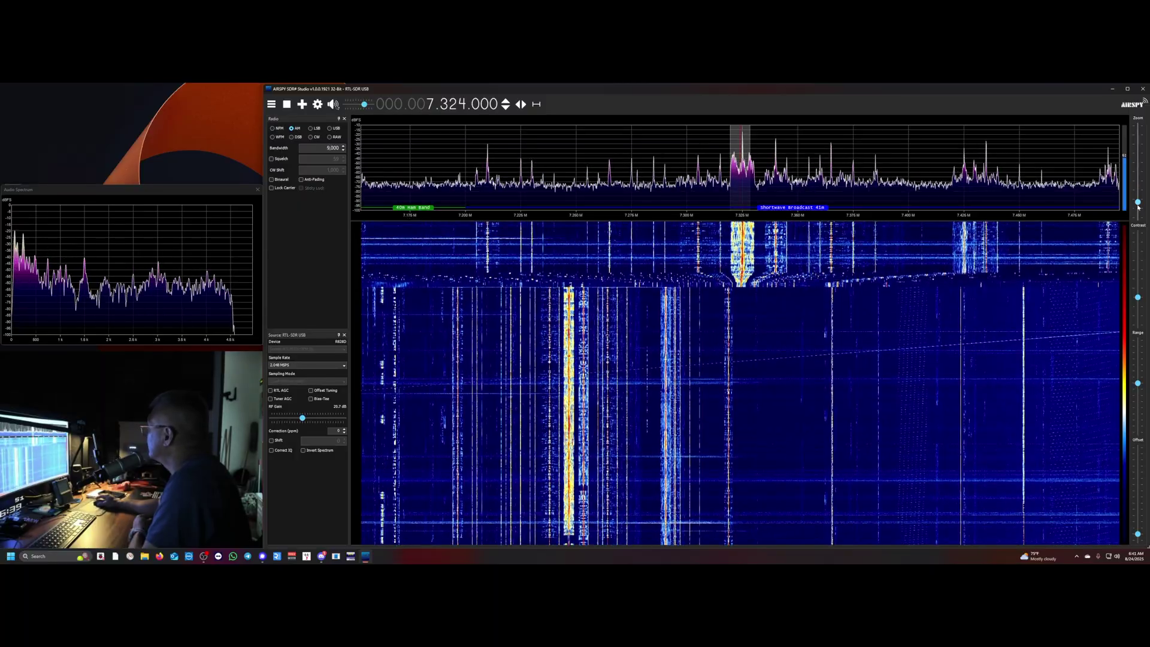
left_click_drag(1138, 203, 1139, 204)
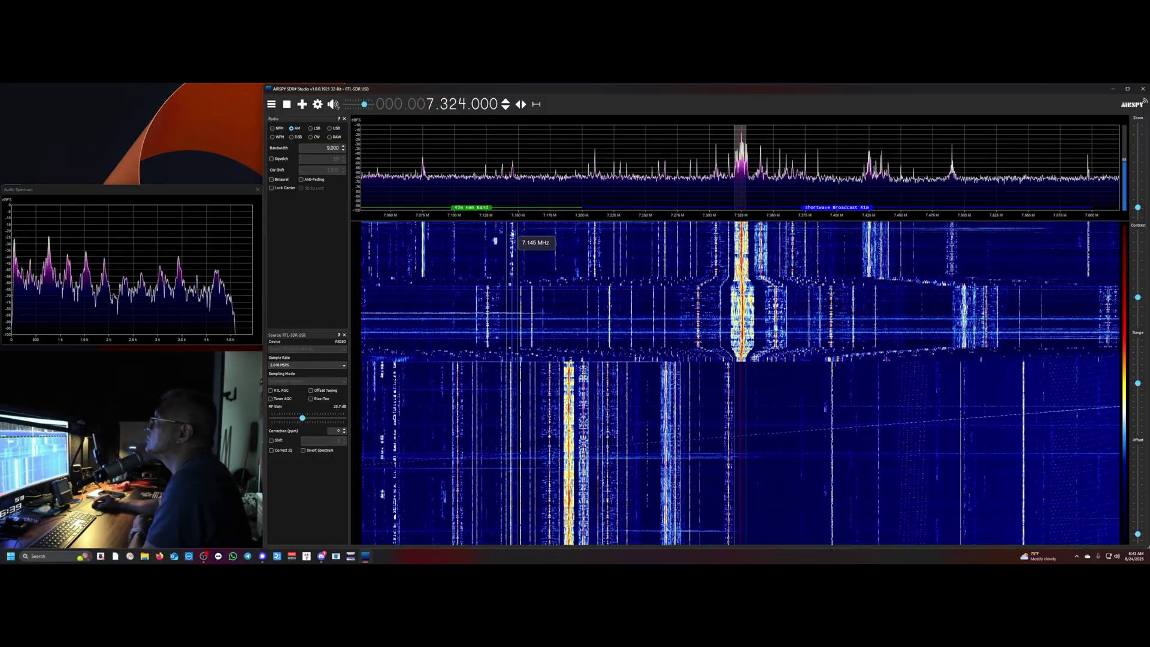
left_click(512, 235)
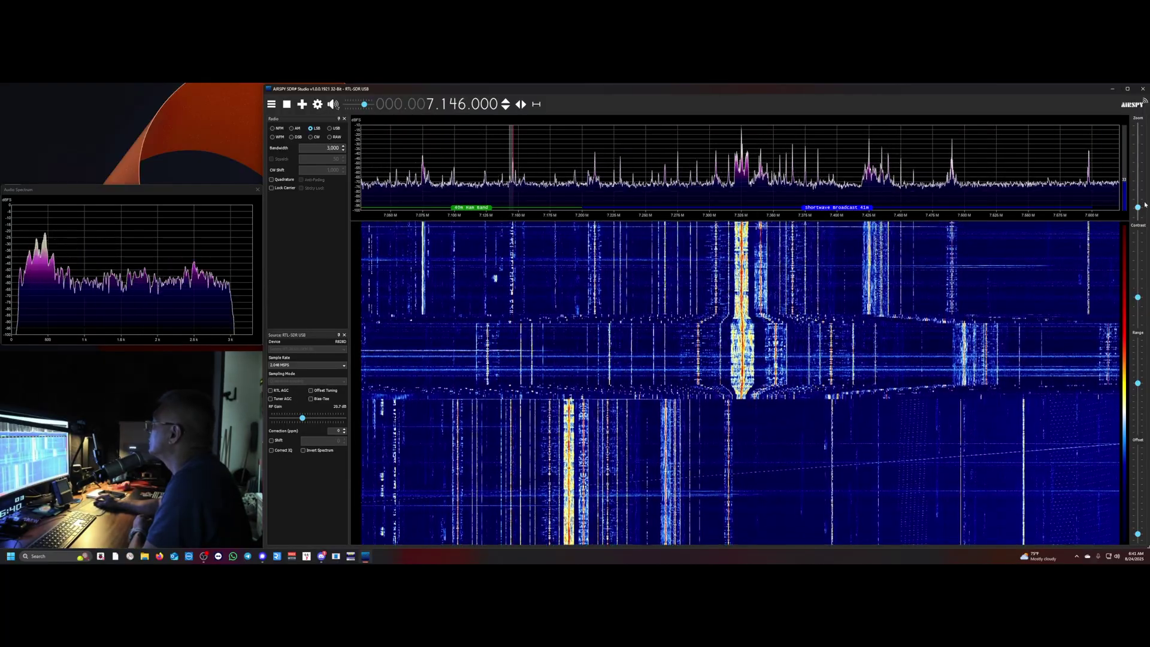
left_click_drag(1139, 208, 1139, 202)
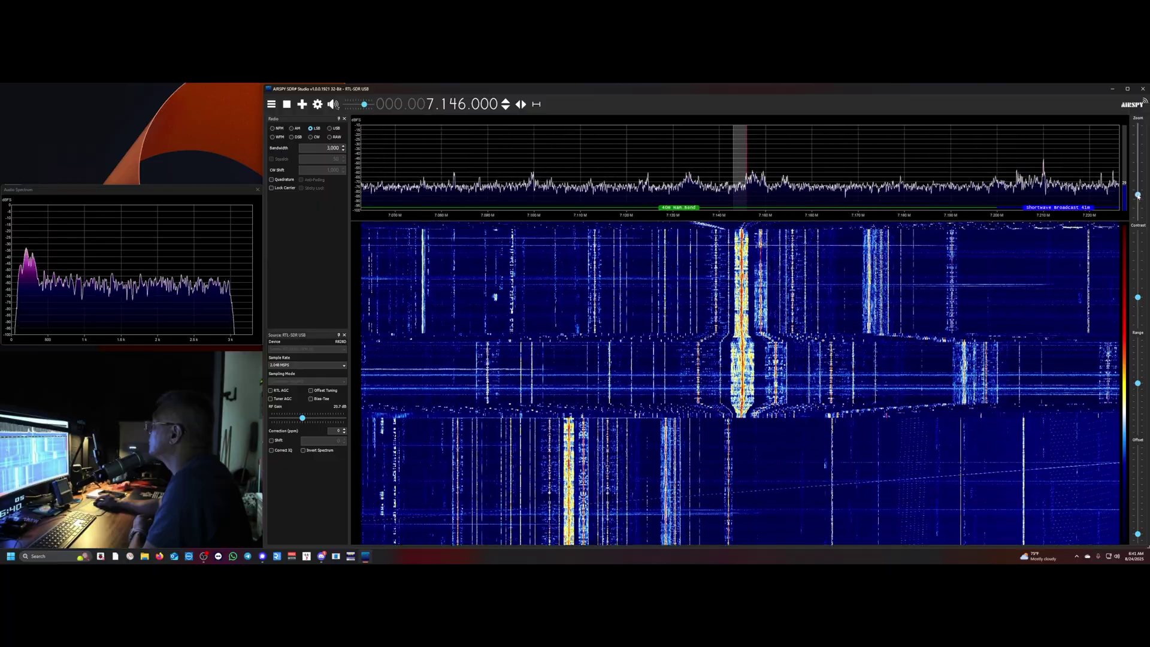